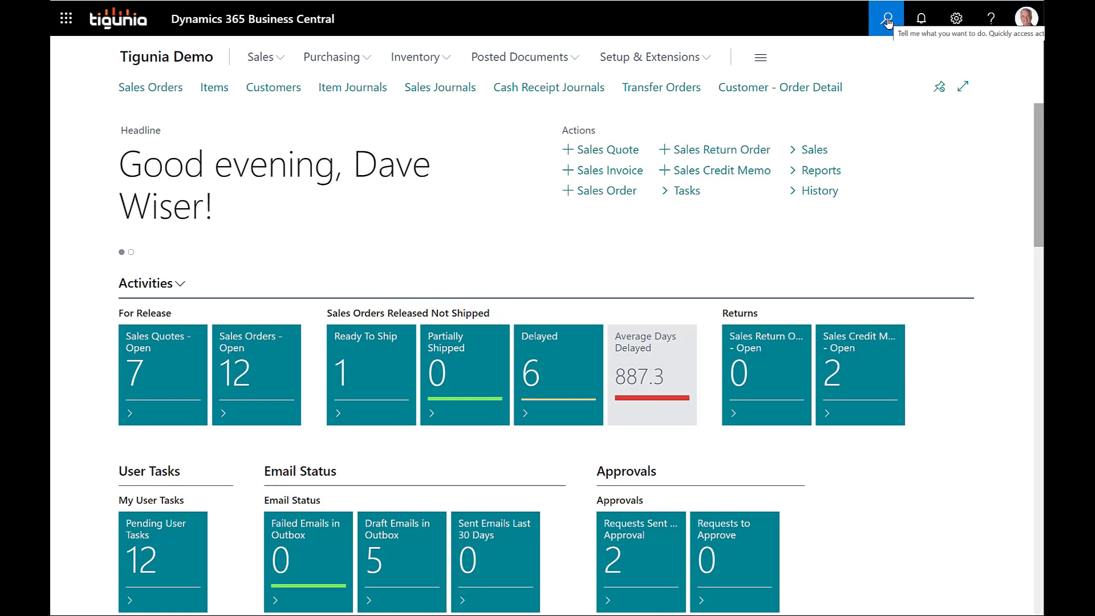
Find the General Posting Setup page and examine its sales and purchase prepayments account columns
click(887, 19)
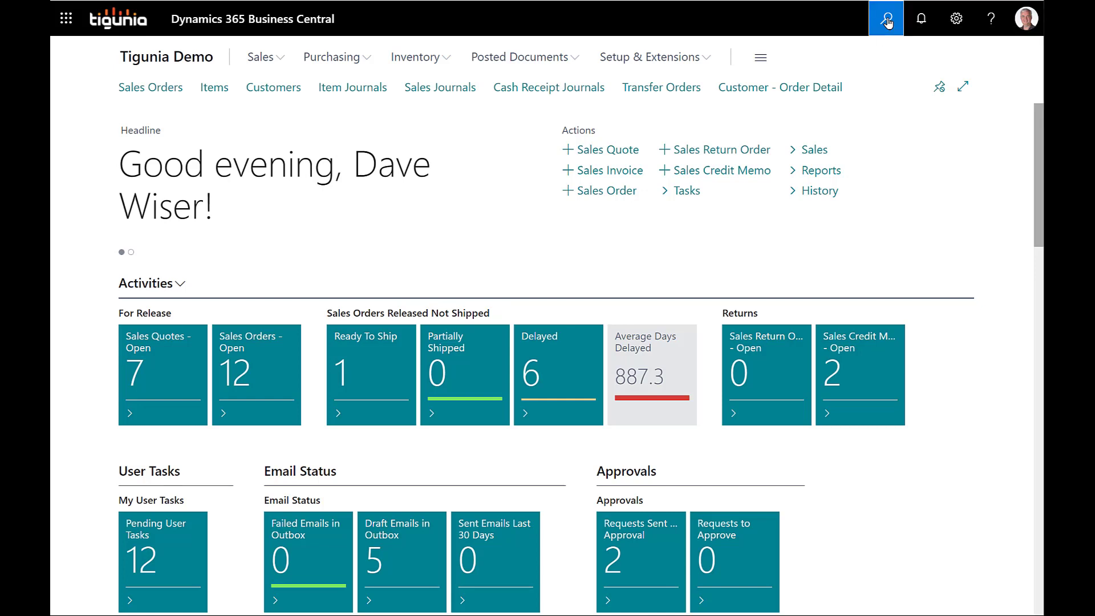
text(gen posting)
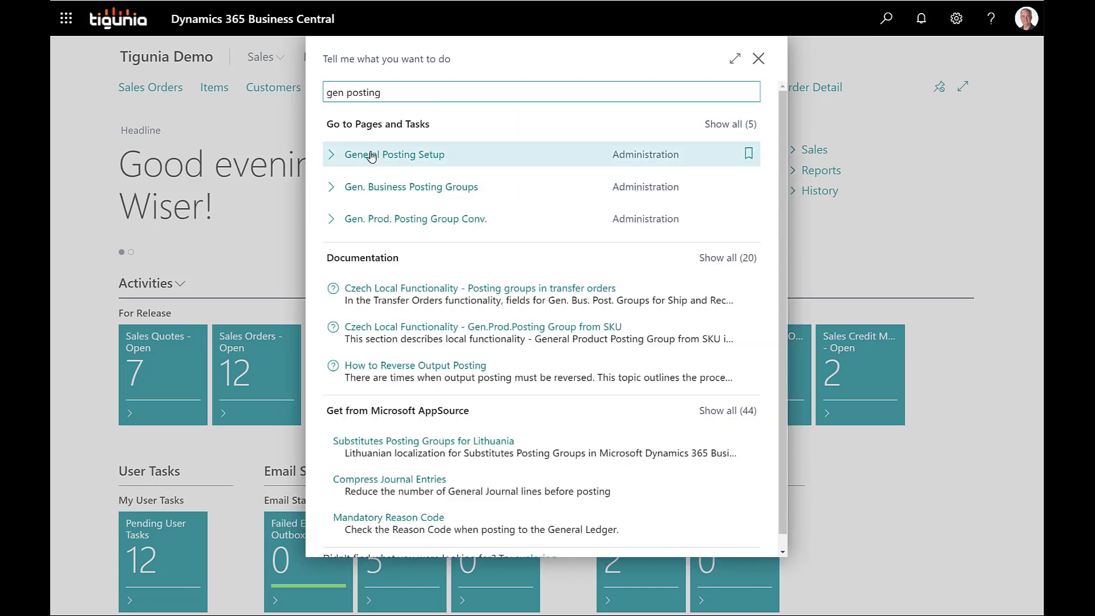
click(371, 155)
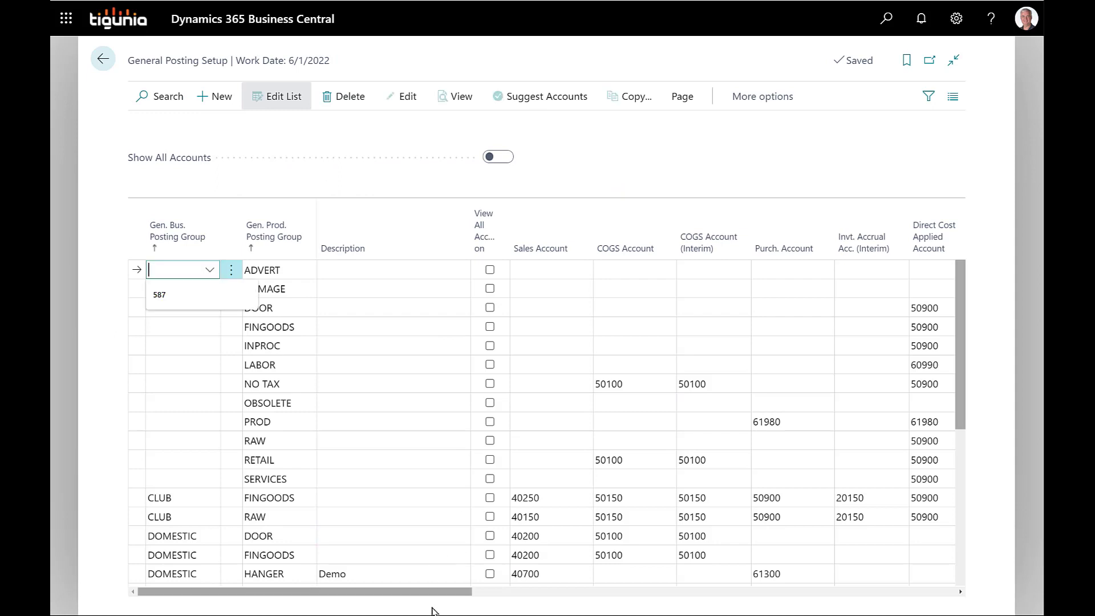
drag(466, 592, 740, 586)
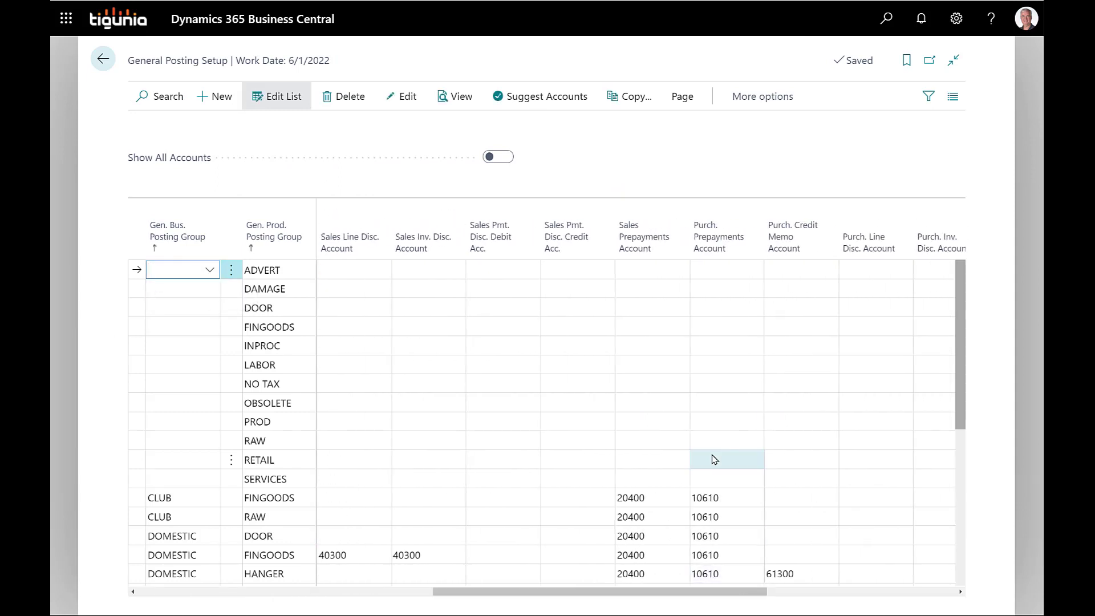
scroll(712, 454, down, 3)
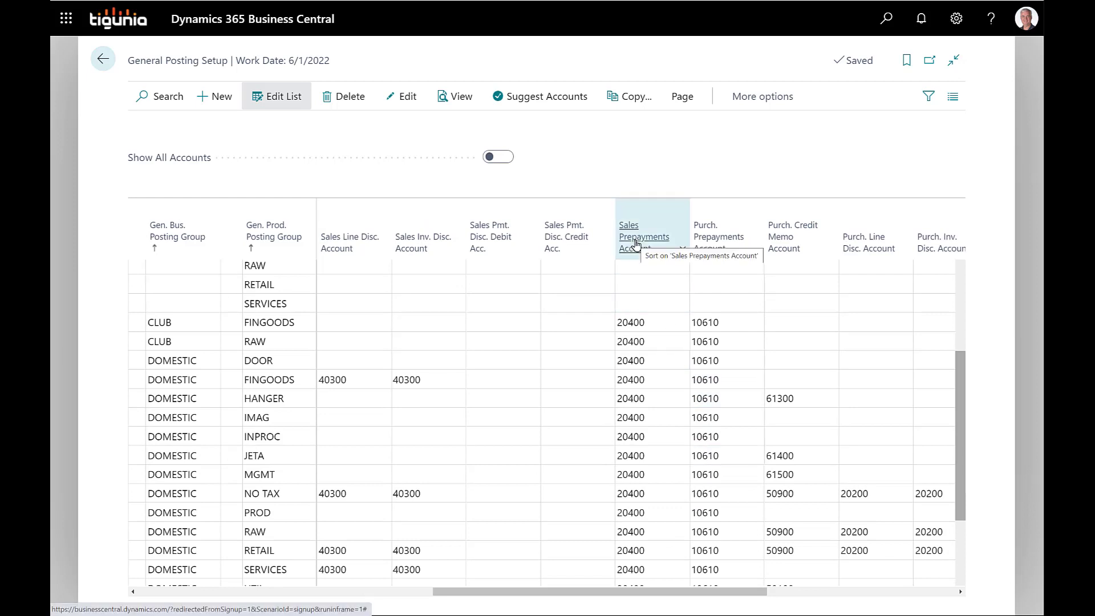
mouse_move(723, 255)
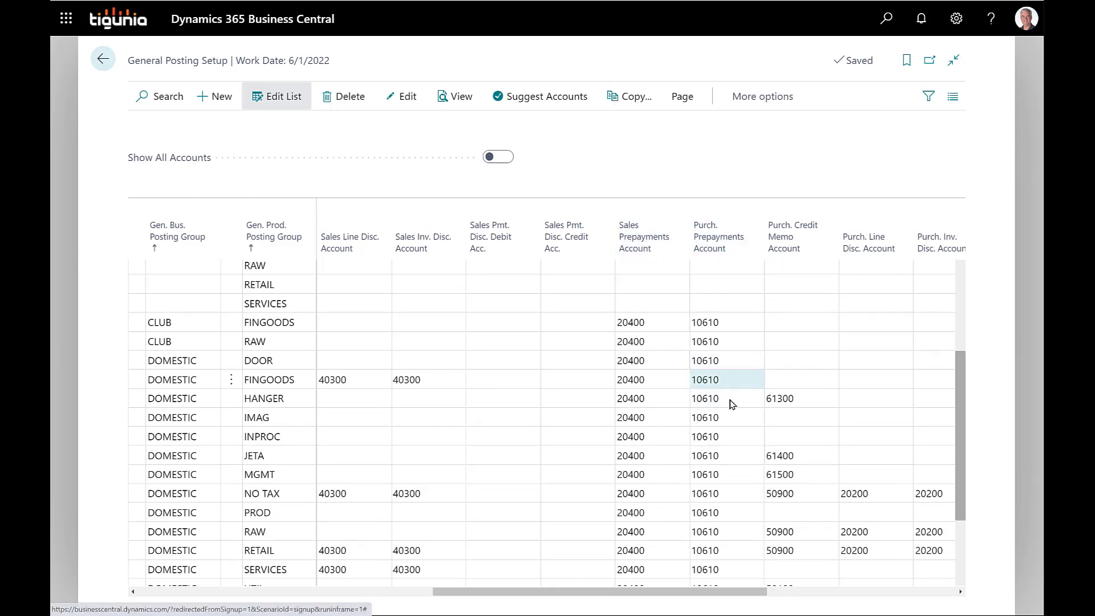
click(653, 342)
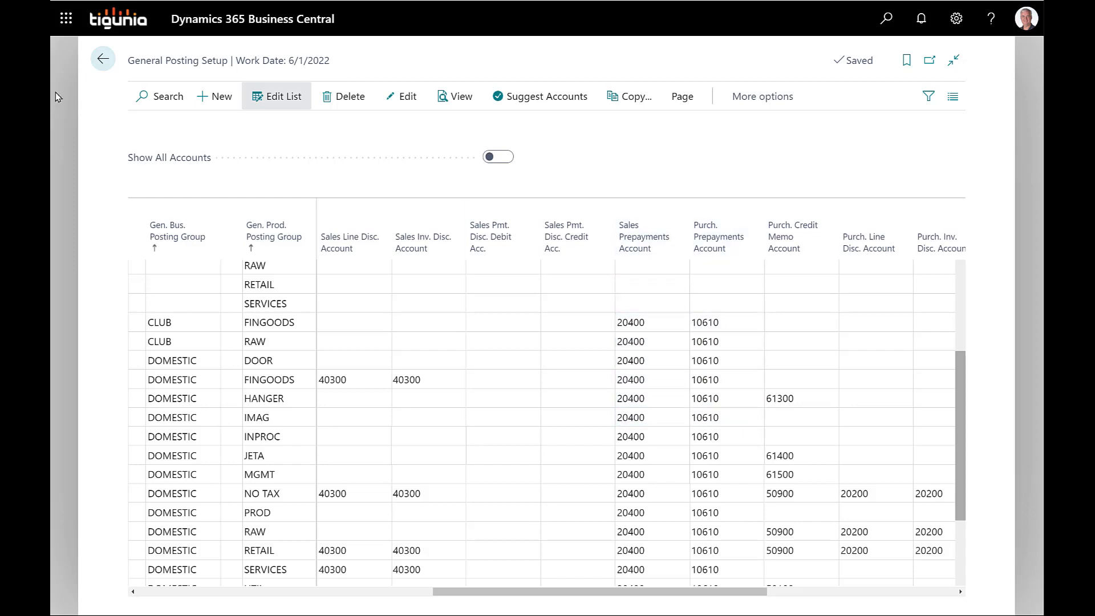
click(104, 62)
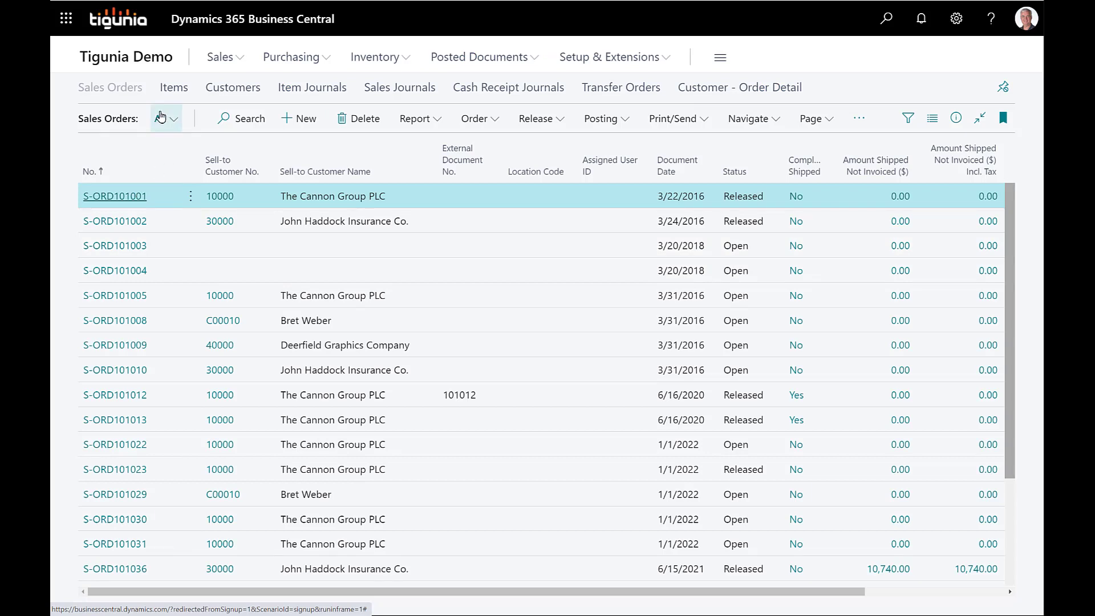
Create a new sales order for the customer Deerfield Graphics Company
click(295, 121)
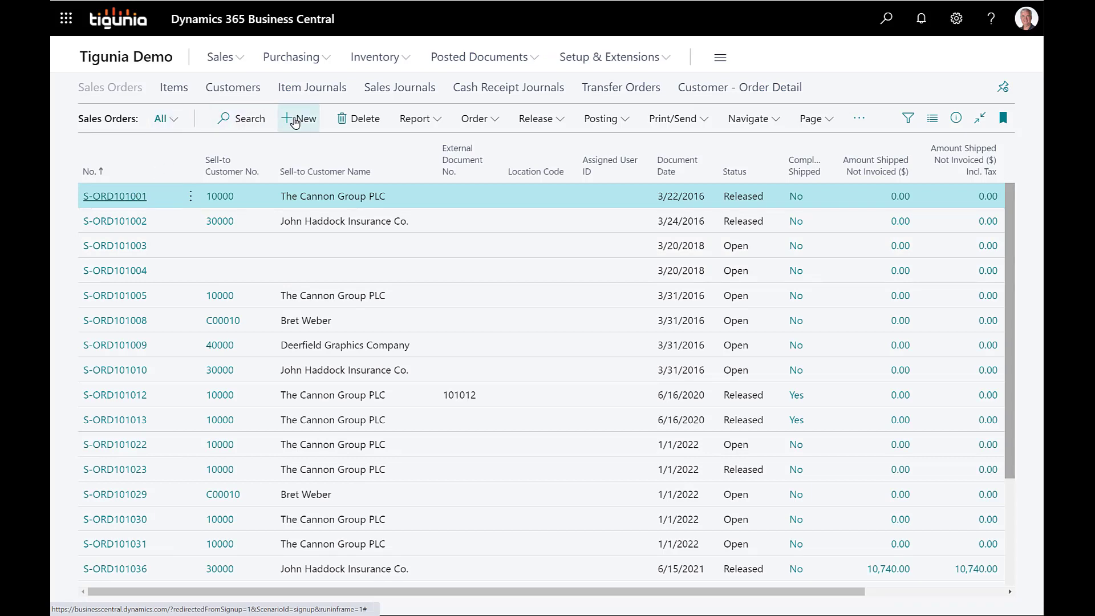
text(40000)
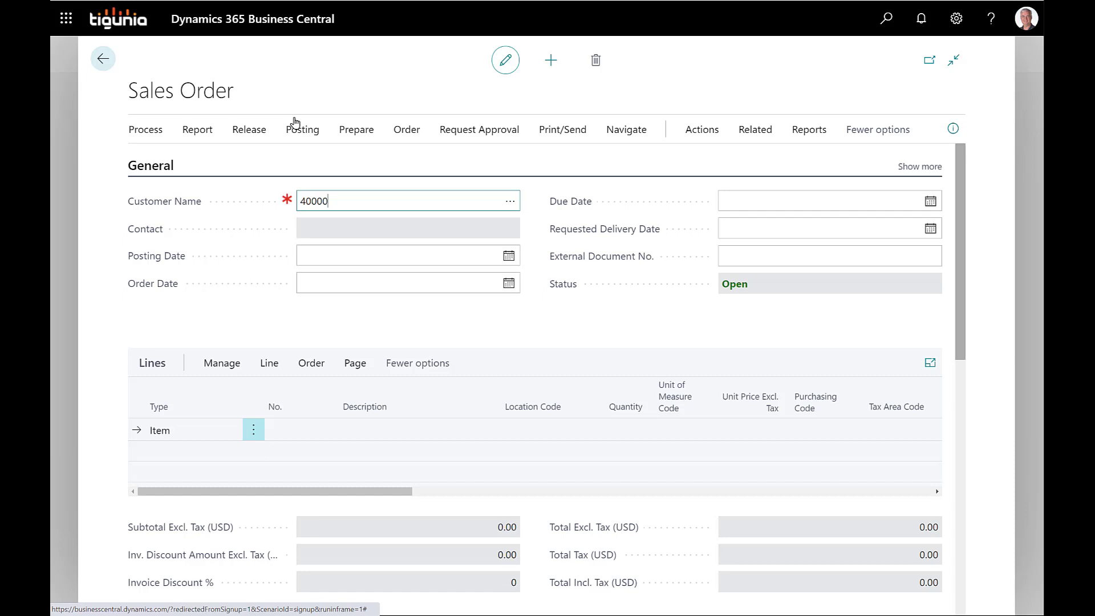
key(Tab)
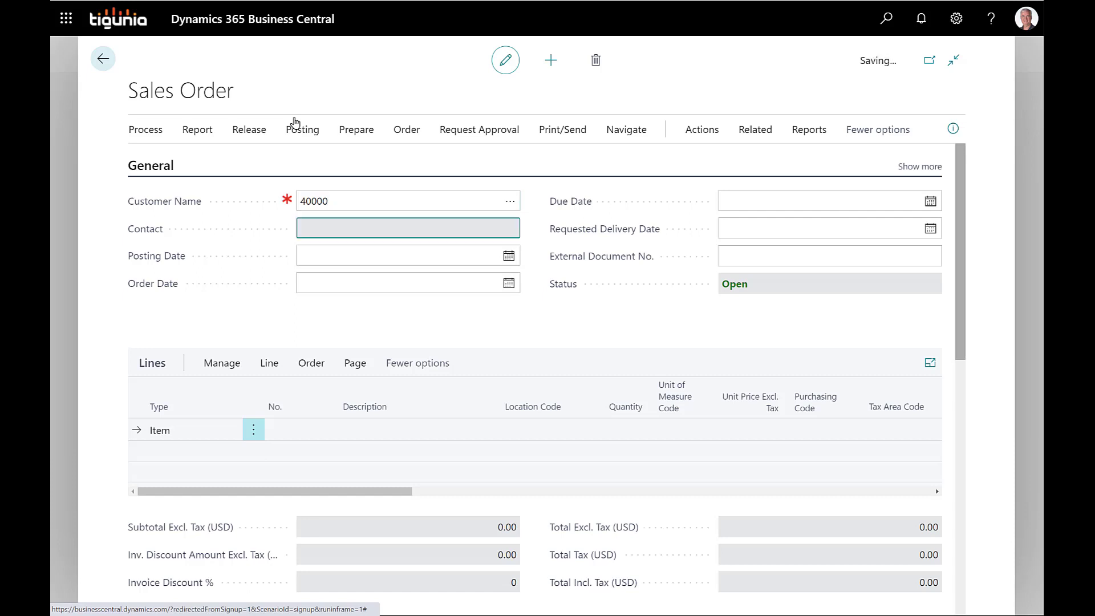
key(Tab)
key(Tab)
key(Tab)
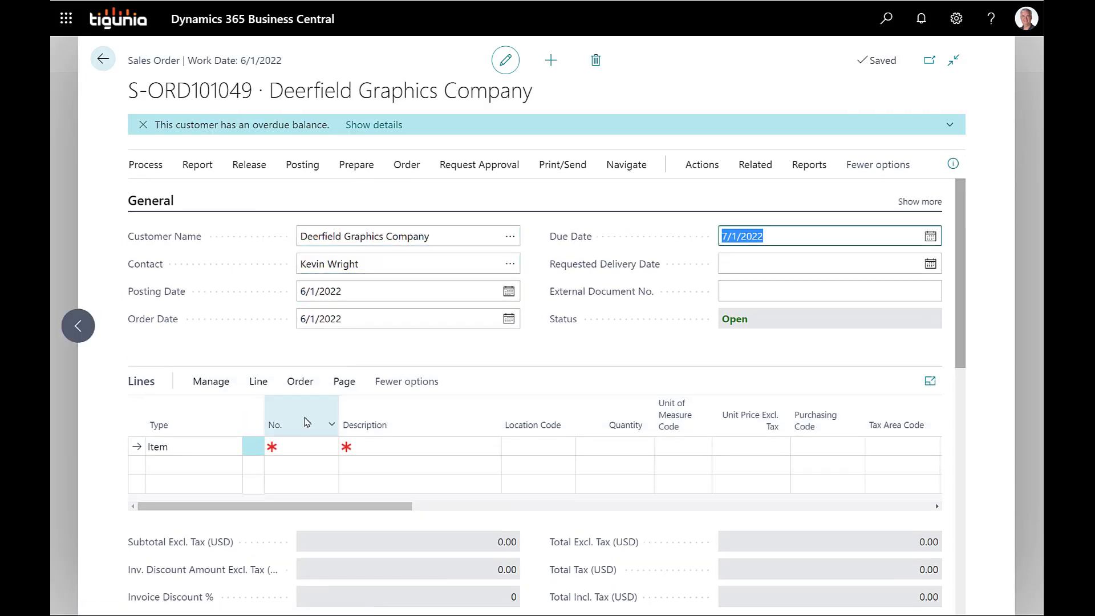
key(Tab)
Add an order line for item 1000 (Custom Door) with quantity 10 and a unit price of 5000 excluding tax
click(304, 445)
text(1000)
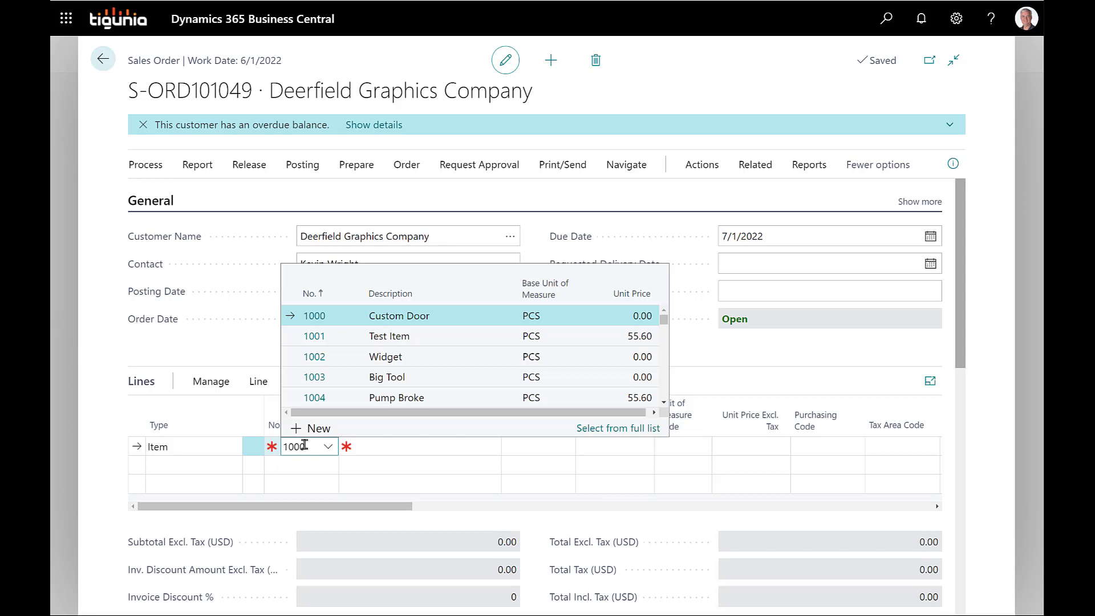
key(Tab)
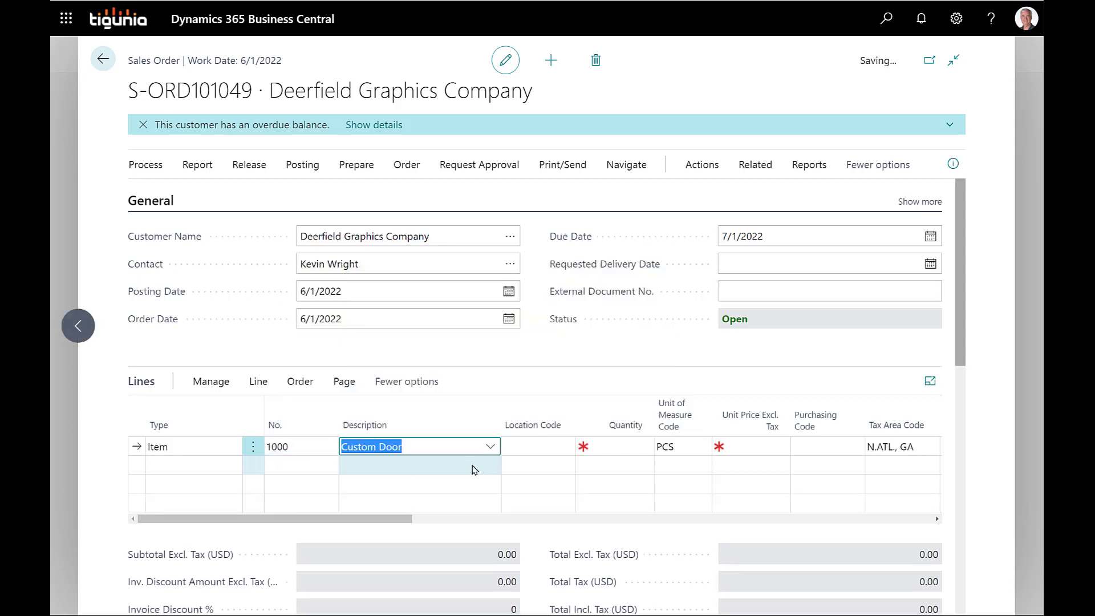
click(528, 448)
key(Tab)
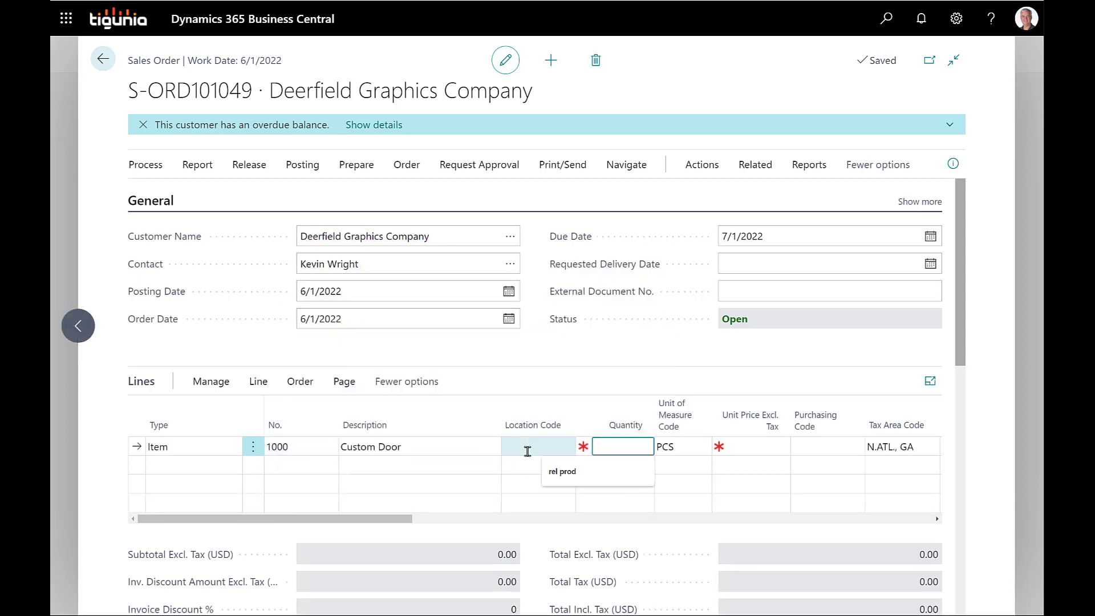
text(10)
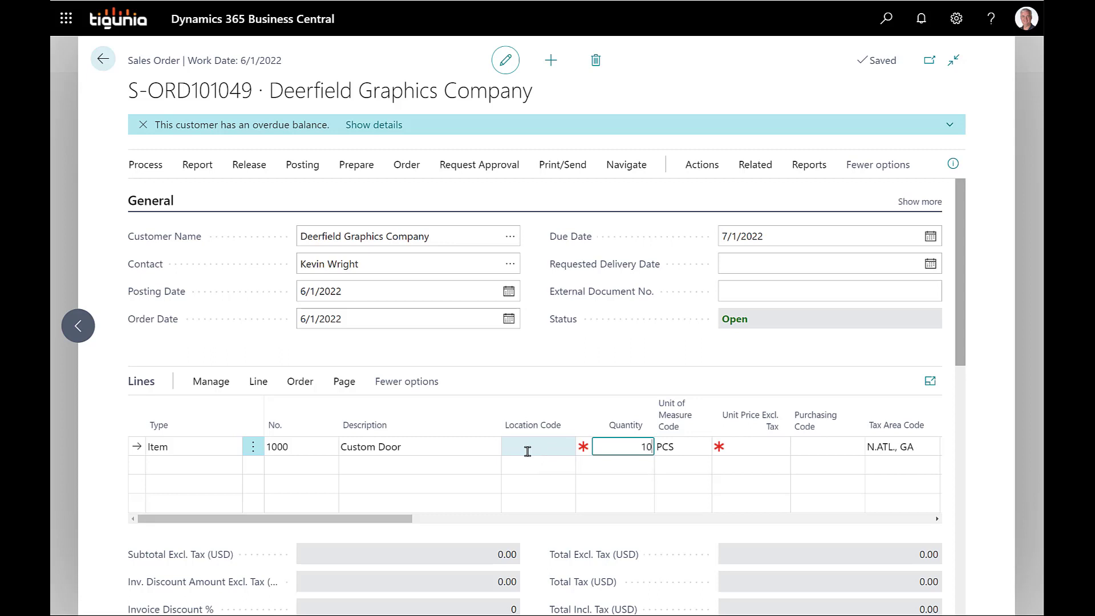
key(Tab)
key(Tab)
text(5000)
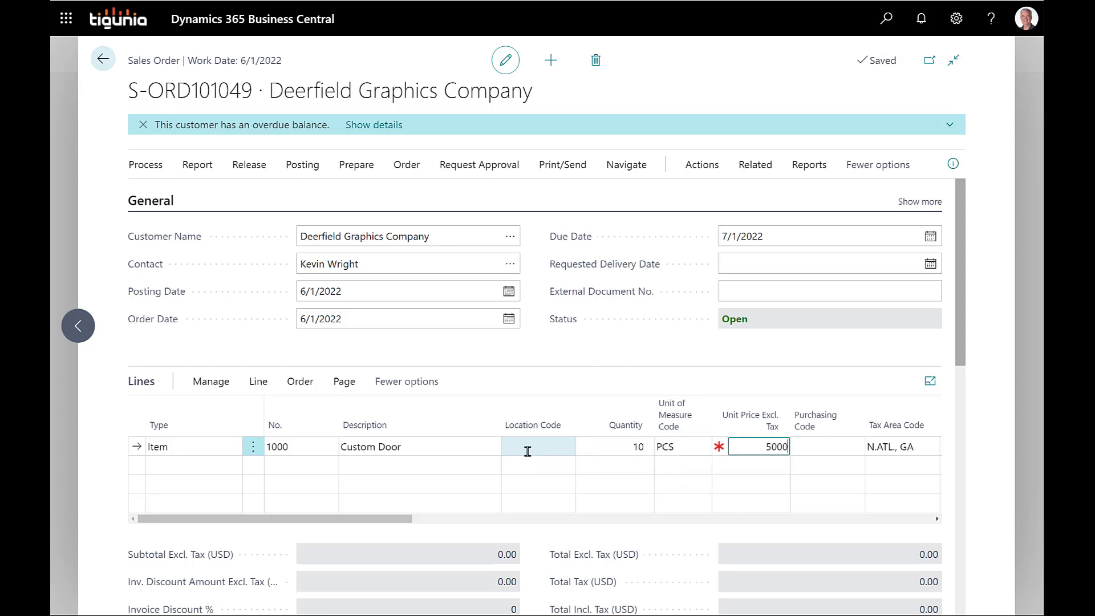
key(Tab)
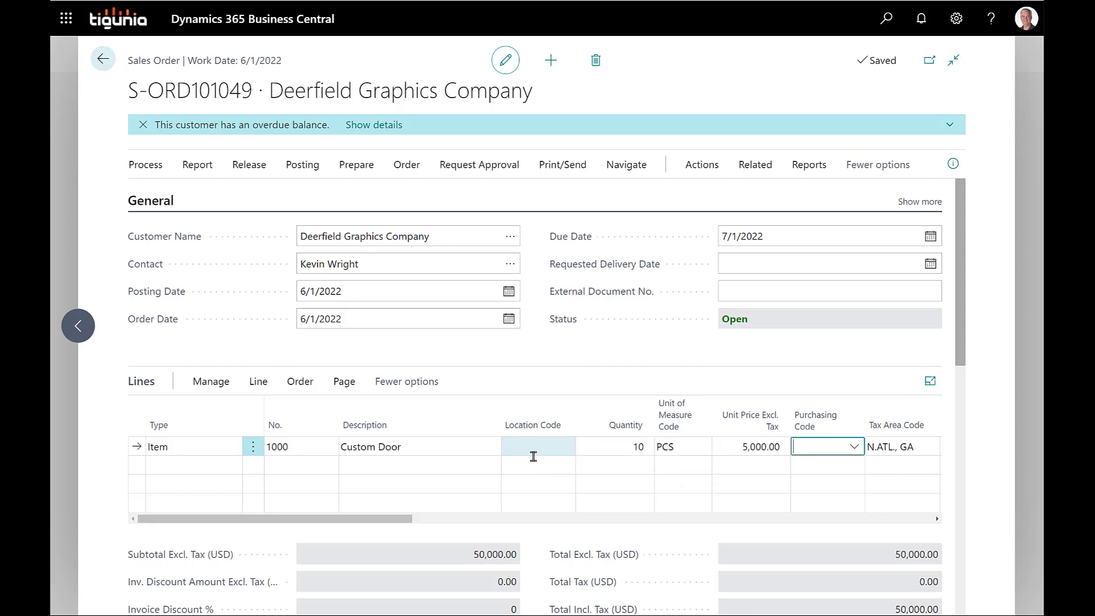
Set the order's Prepayment % to 50, applied to the lines, with 7 DAYS as the prepayment payment terms code
scroll(641, 481, down, 1)
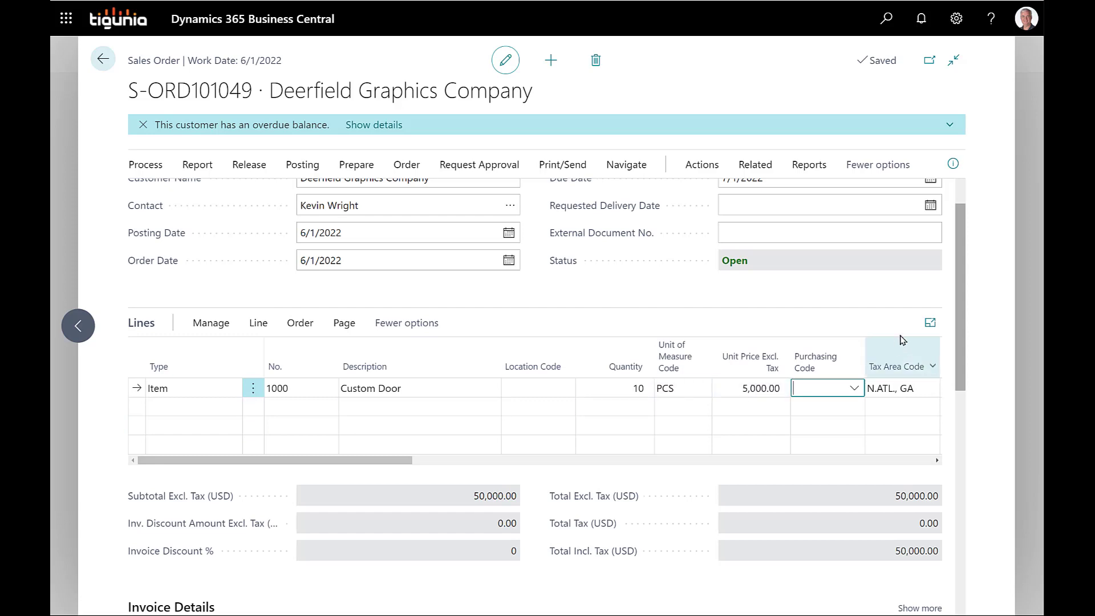
drag(963, 360, 950, 565)
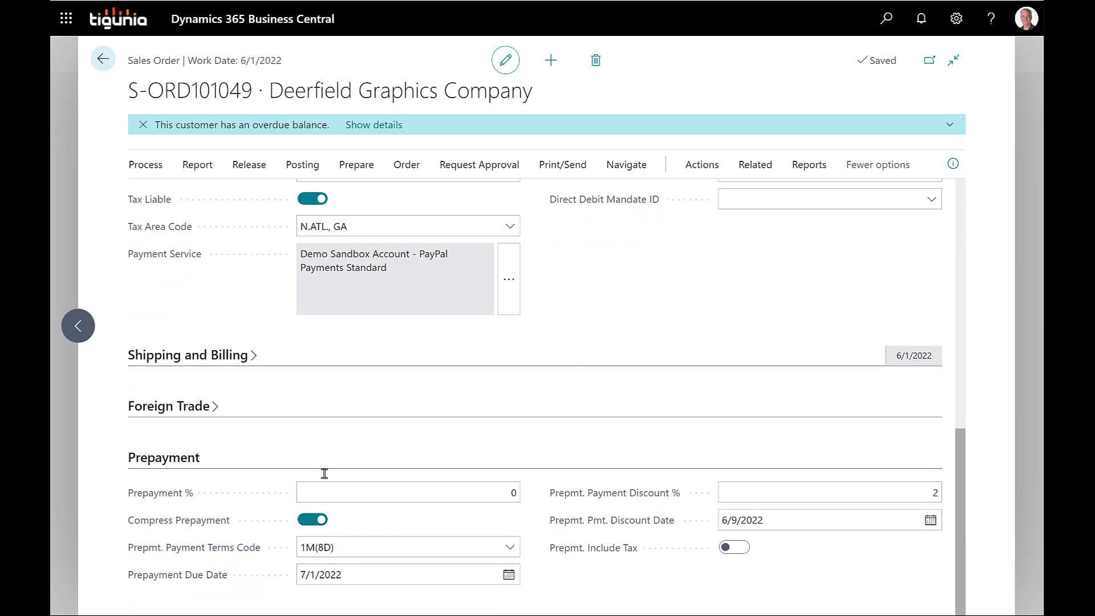
mouse_move(188, 501)
click(491, 494)
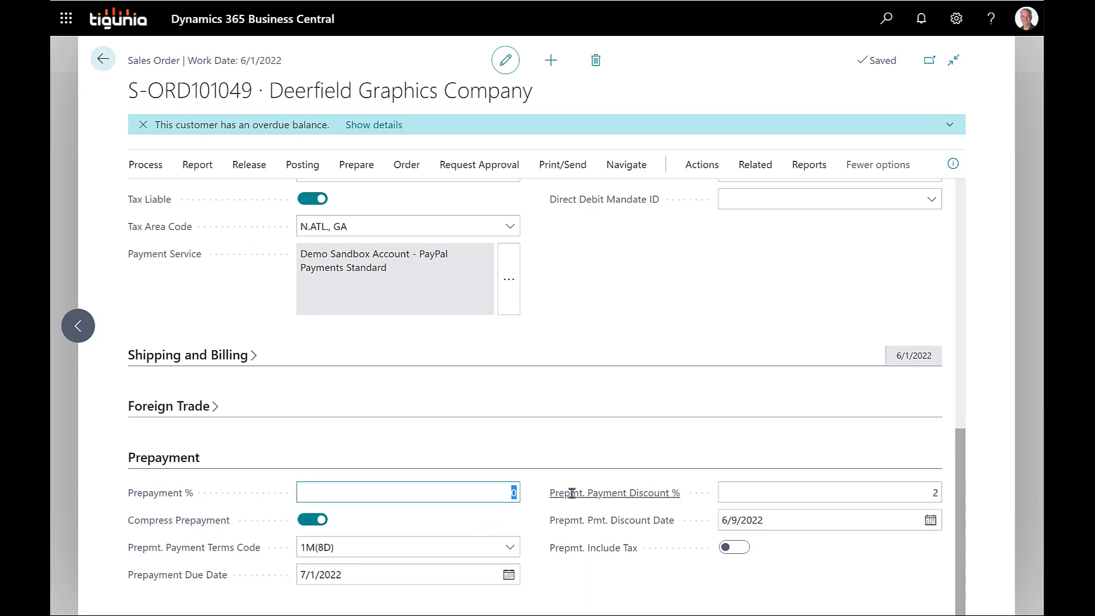
text(50)
click(612, 502)
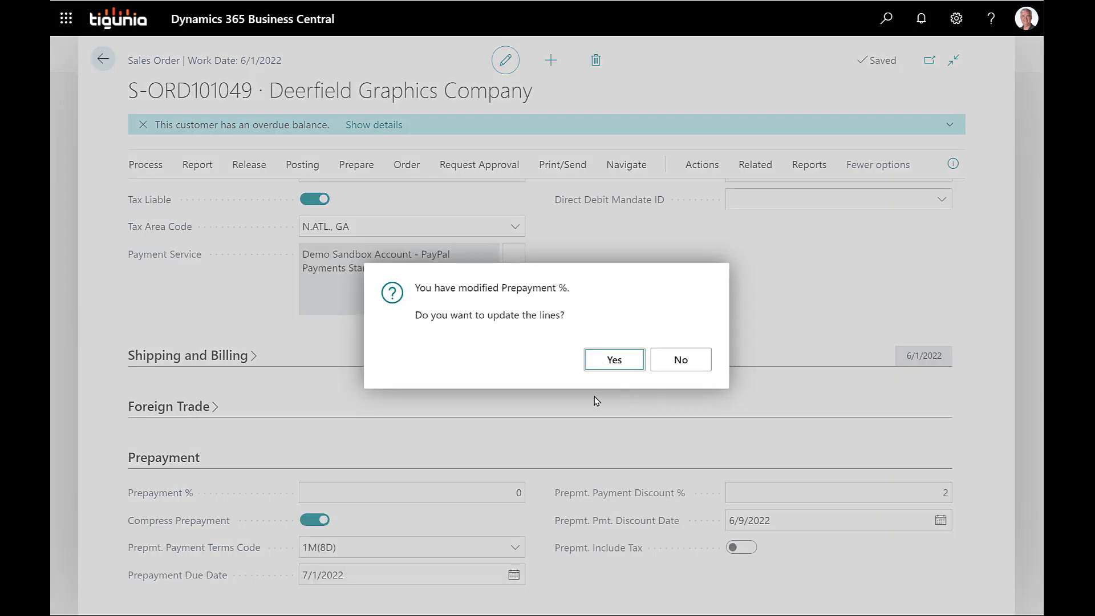
click(600, 365)
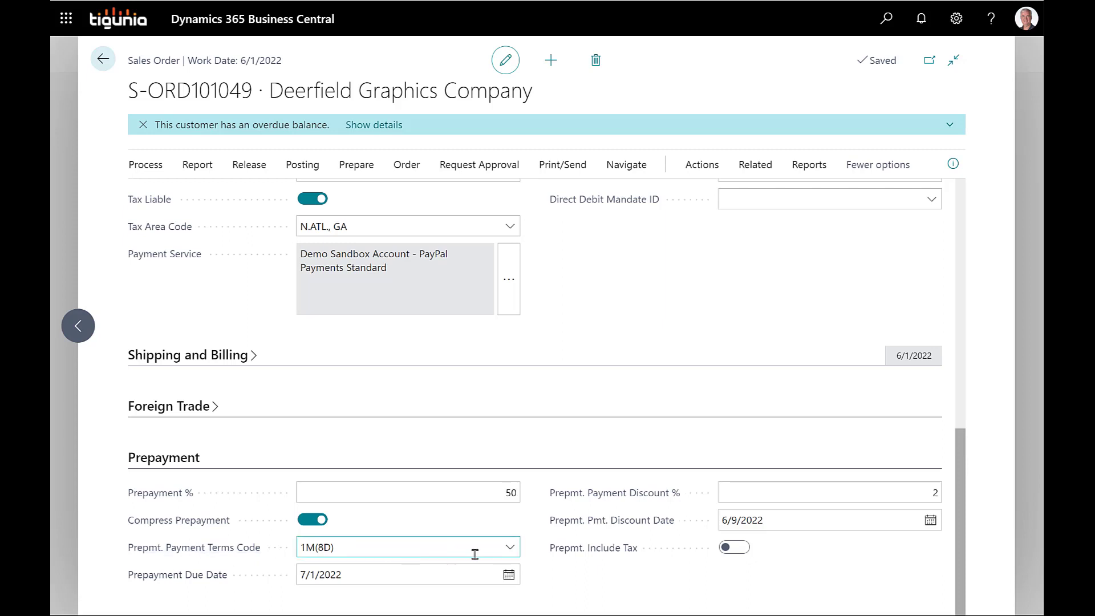
click(510, 551)
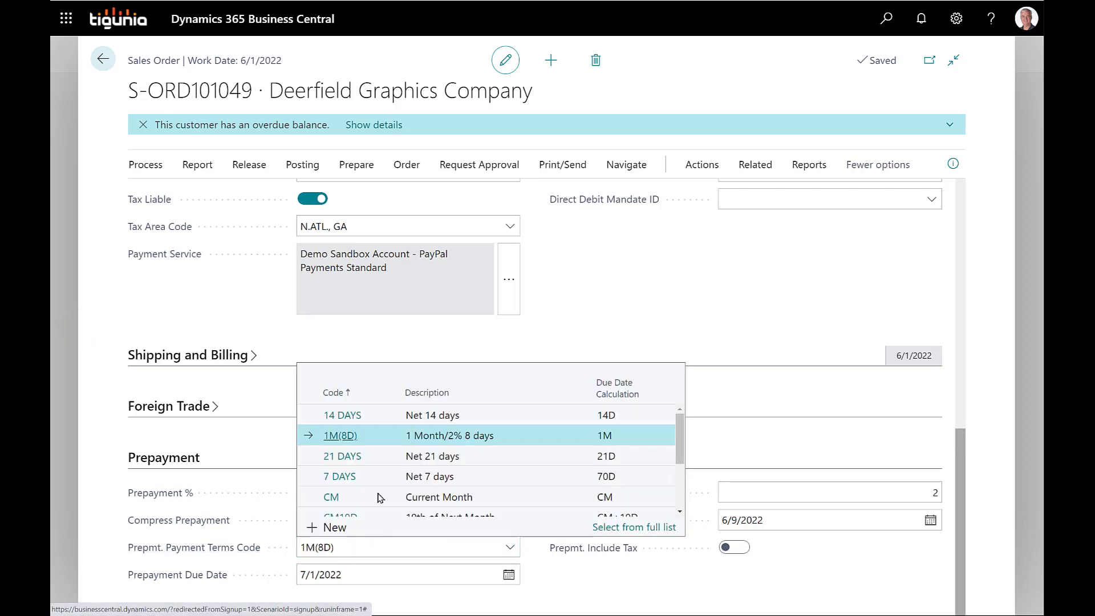
click(383, 482)
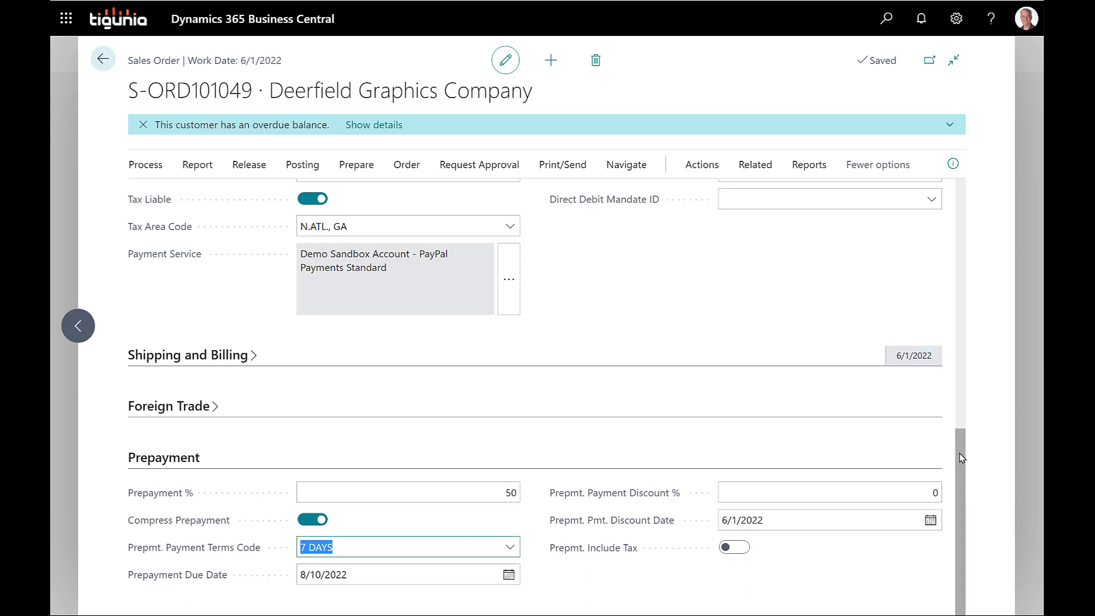
On the Custom Door line, try a Prepayment % of 40 and override it with a prepayment line amount of 22000 excluding tax
drag(960, 453, 965, 228)
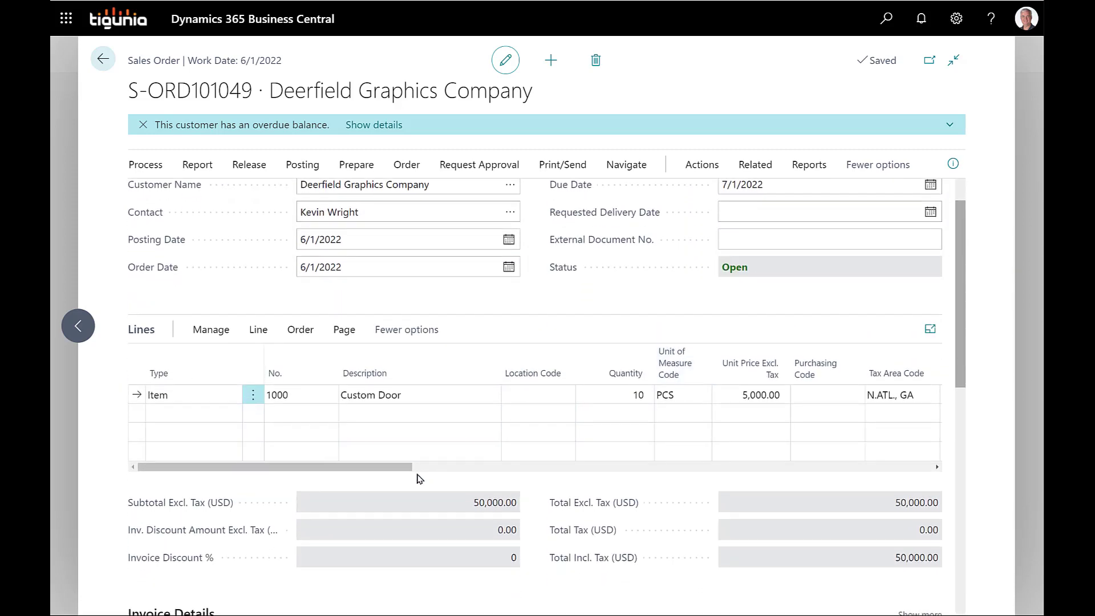
drag(409, 468, 923, 467)
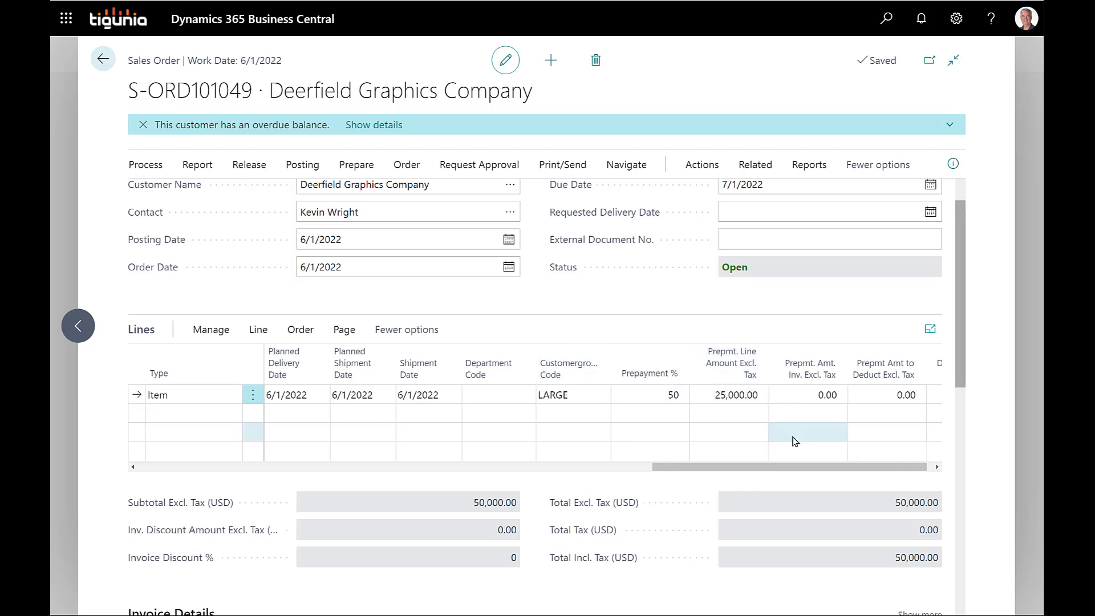
mouse_move(644, 385)
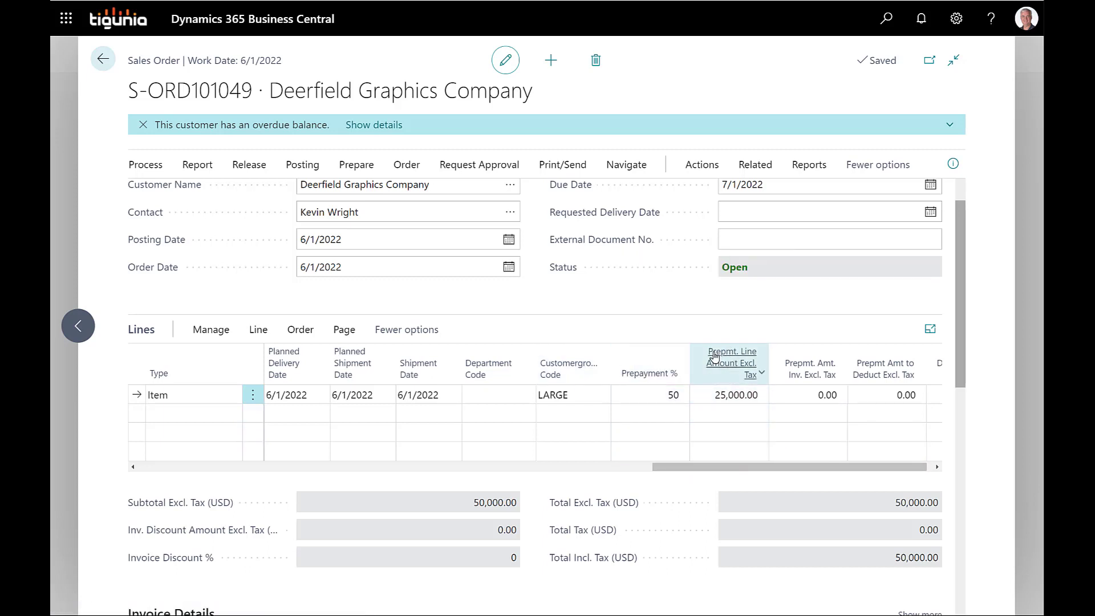
mouse_move(731, 371)
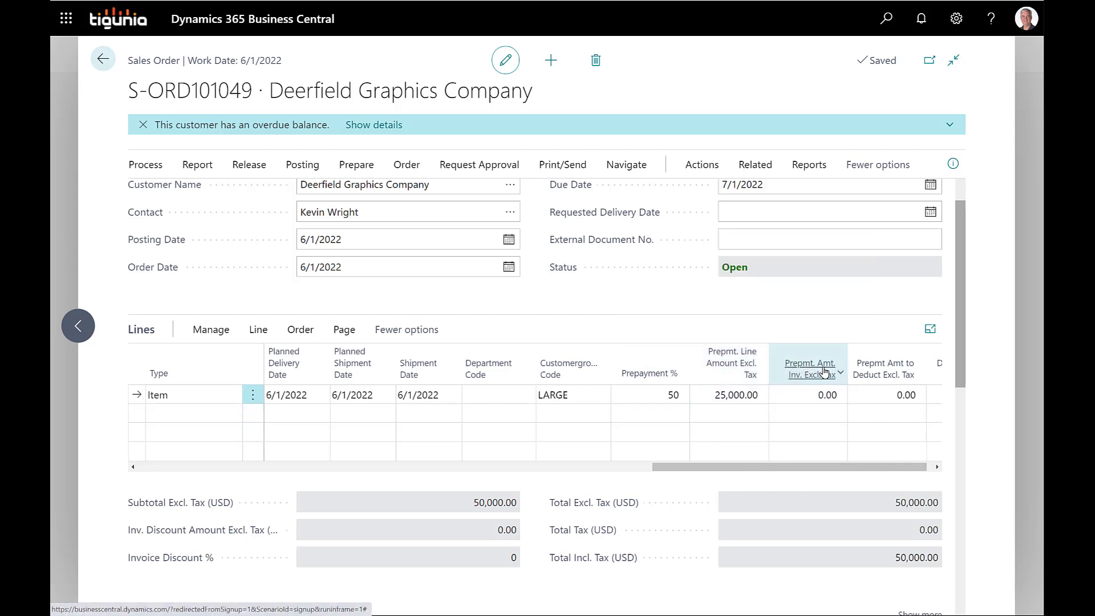
click(803, 391)
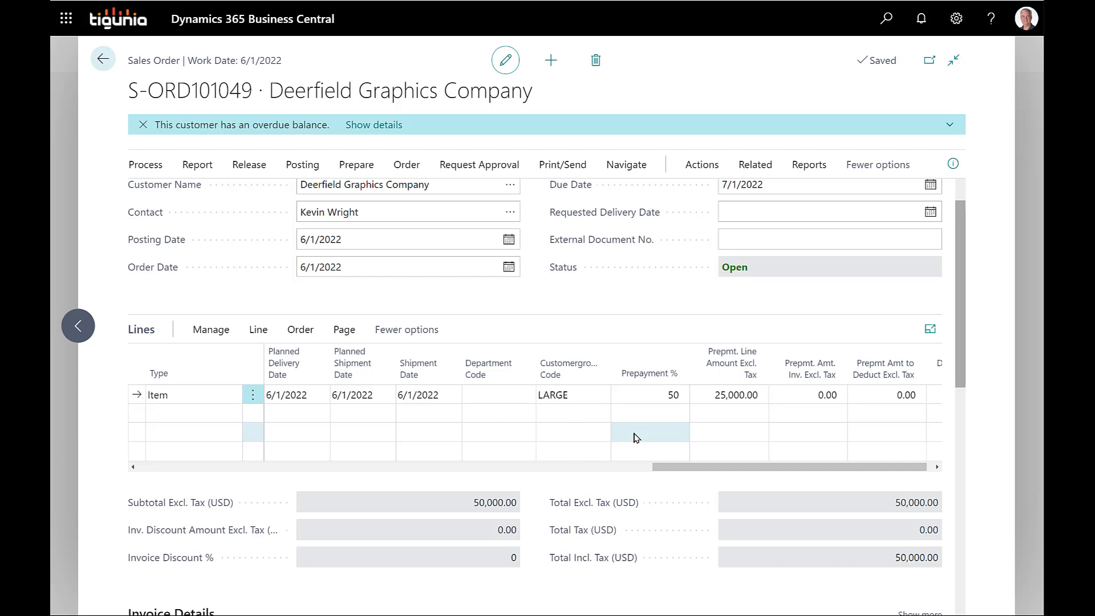
click(646, 395)
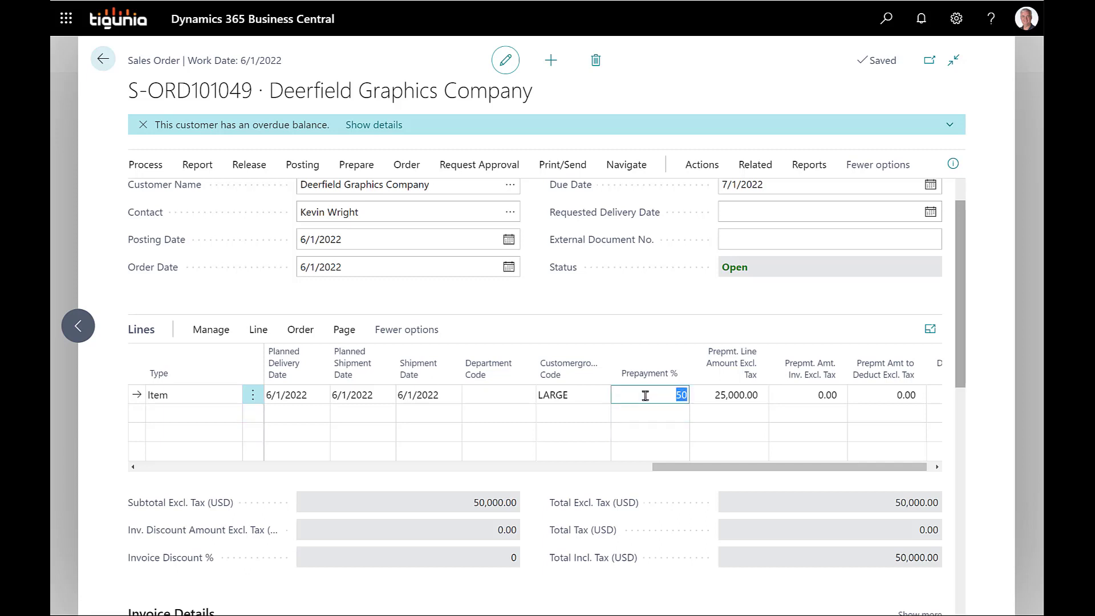
text(40)
key(Tab)
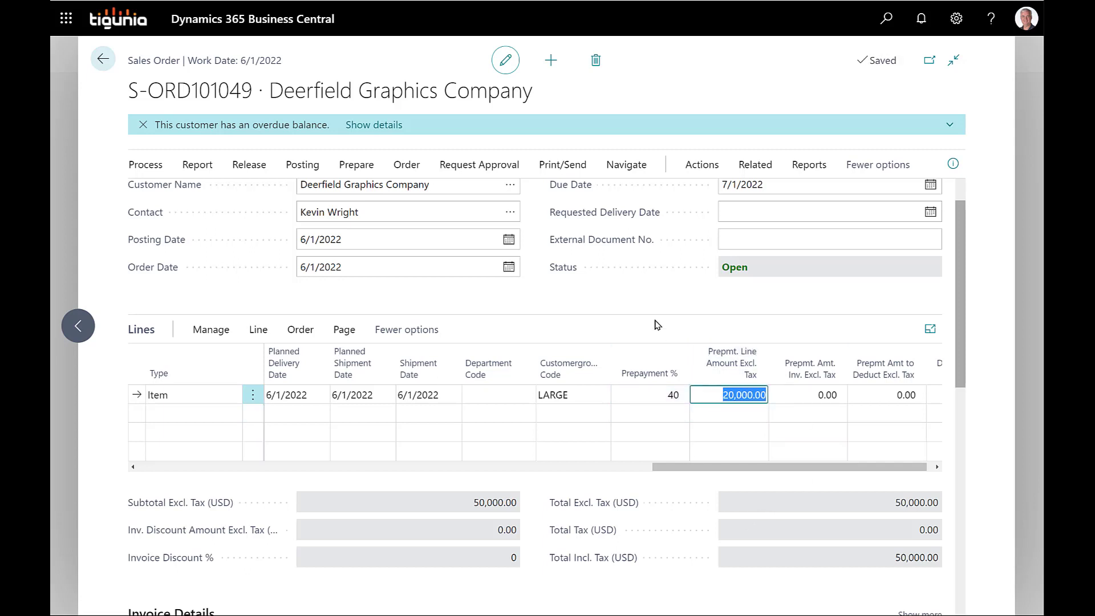
text(22000)
key(Tab)
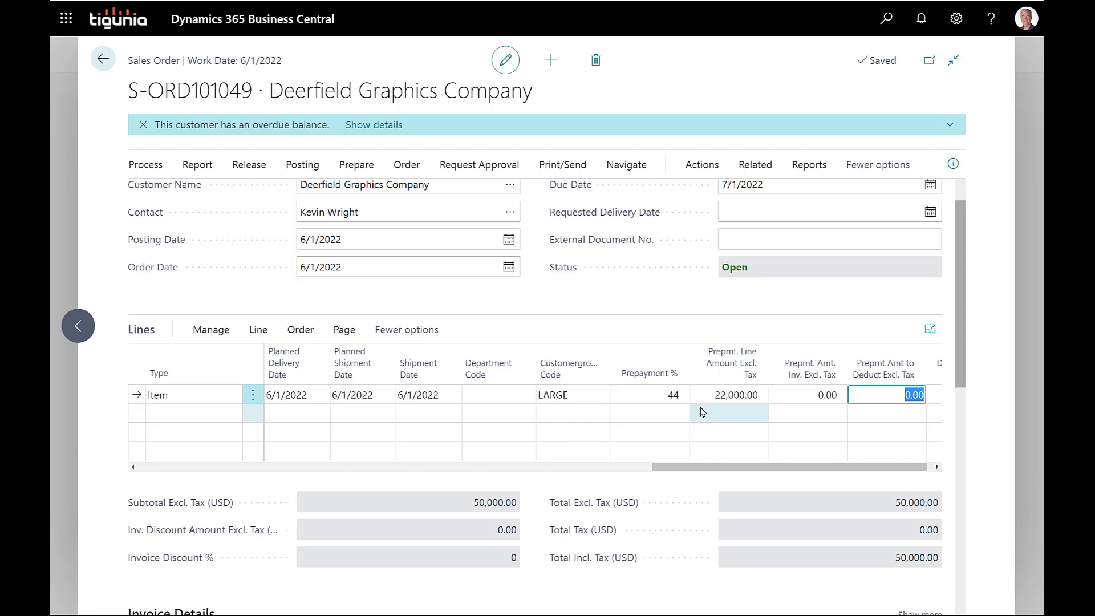
Post the prepayment invoice for the Deerfield Graphics Company sales order and accept the posting confirmation
click(702, 168)
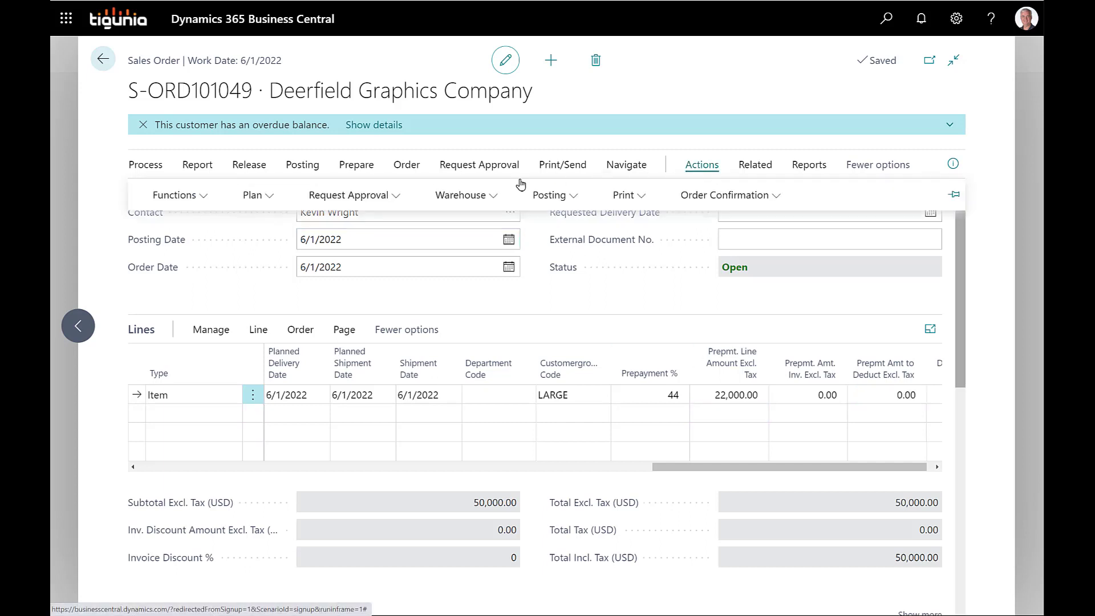
click(550, 197)
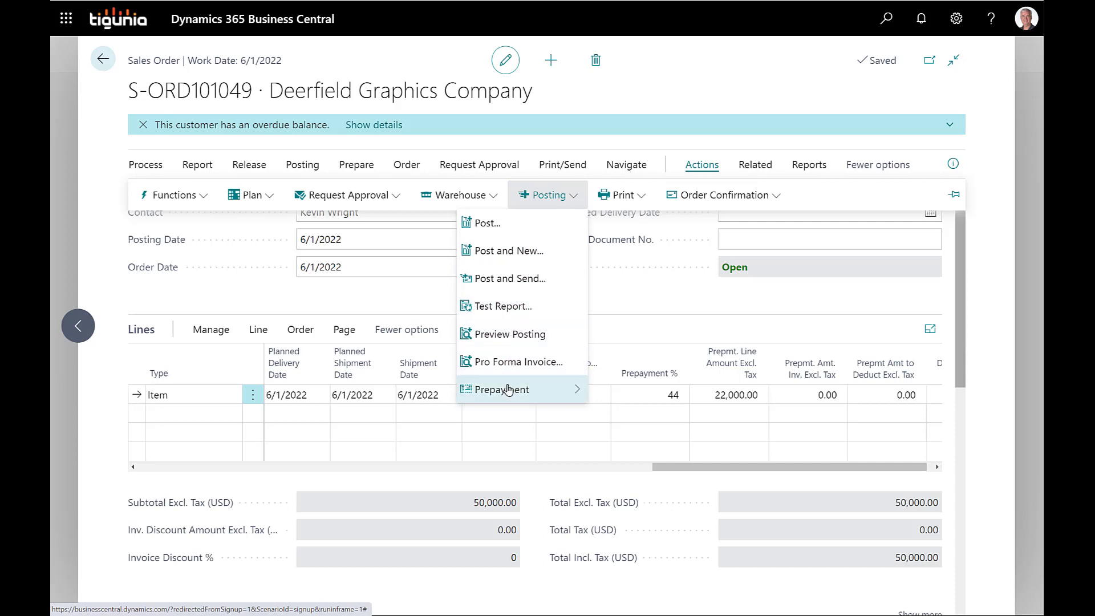
mouse_move(508, 395)
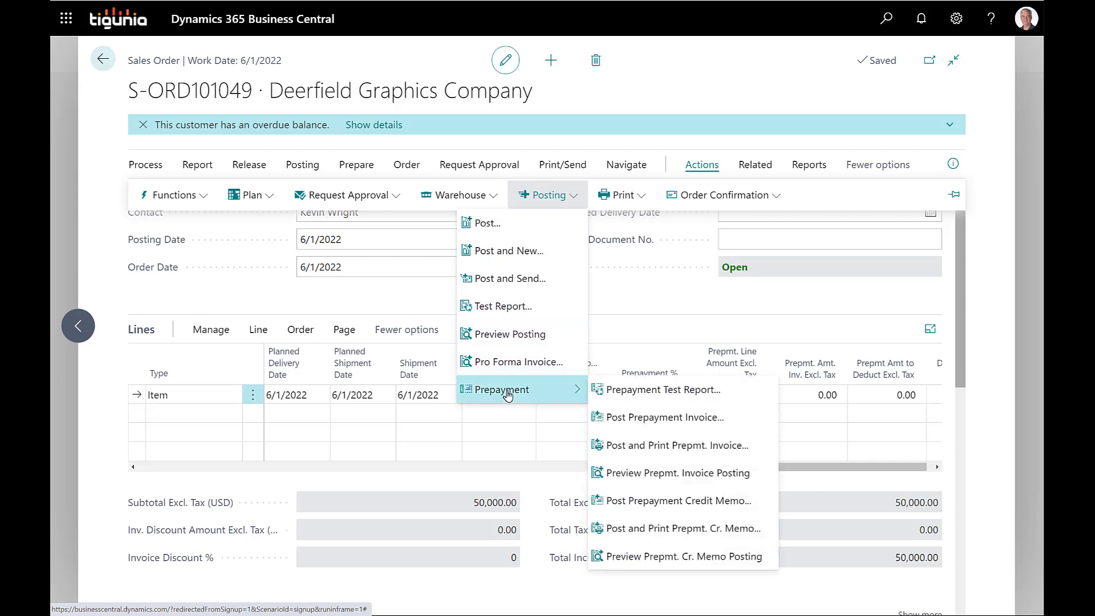
click(631, 419)
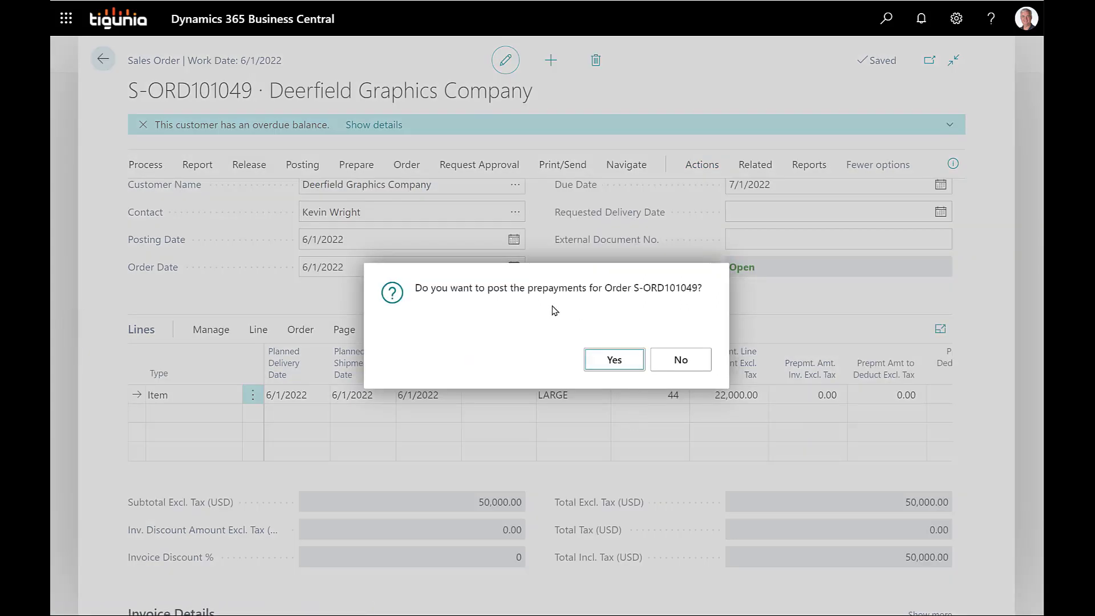
click(614, 365)
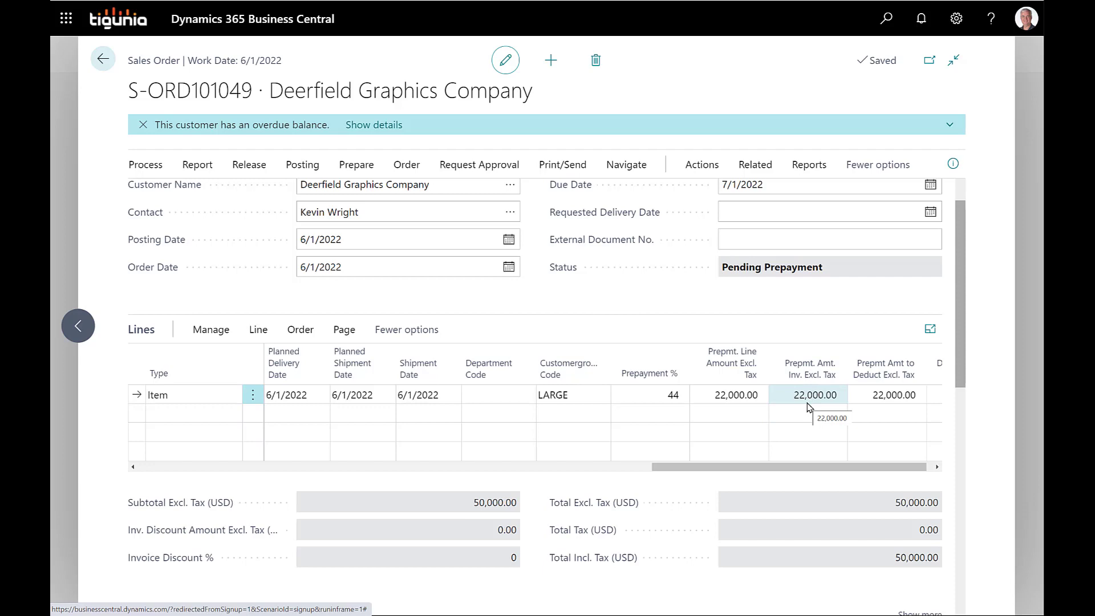
Find the Customer Ledger Entries page and examine the original and remaining amounts of the latest Deerfield Graphics Company prepayment invoice
click(119, 68)
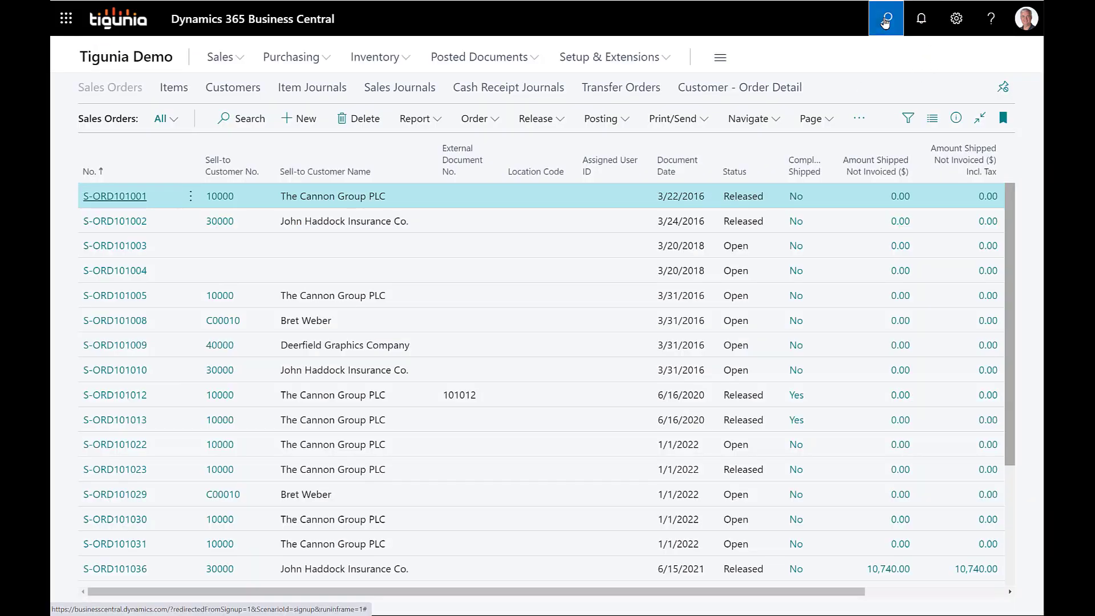
click(886, 21)
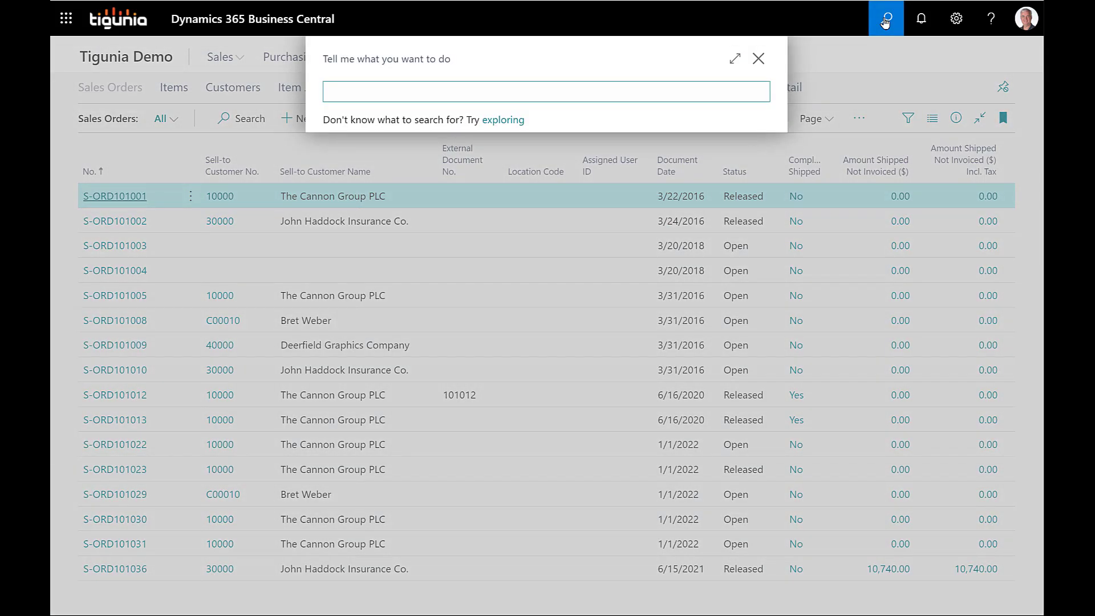
text(custom led)
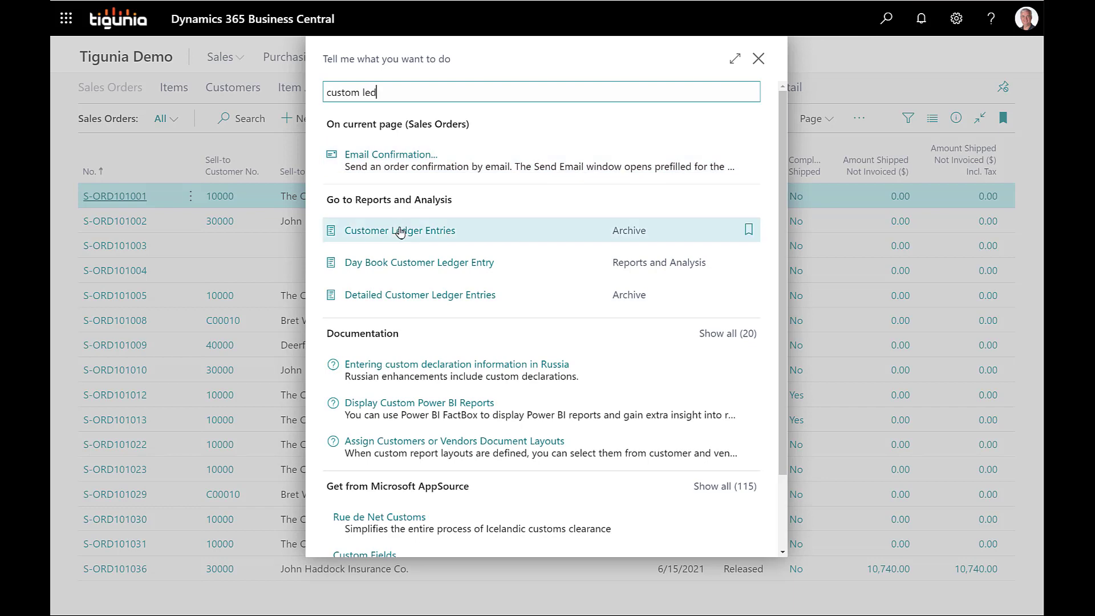
click(400, 231)
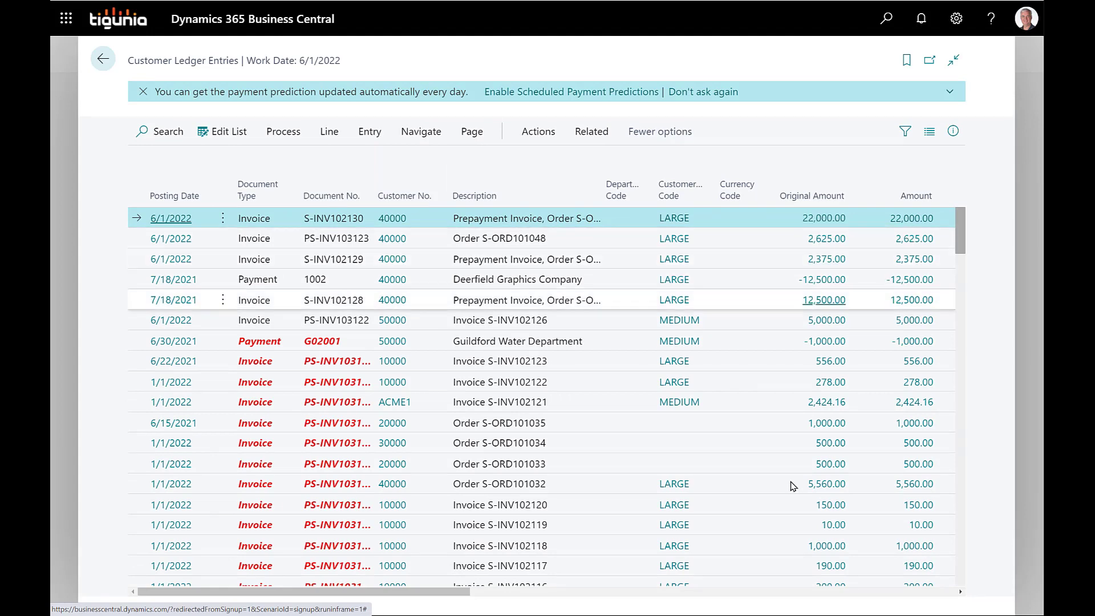
drag(467, 592, 529, 596)
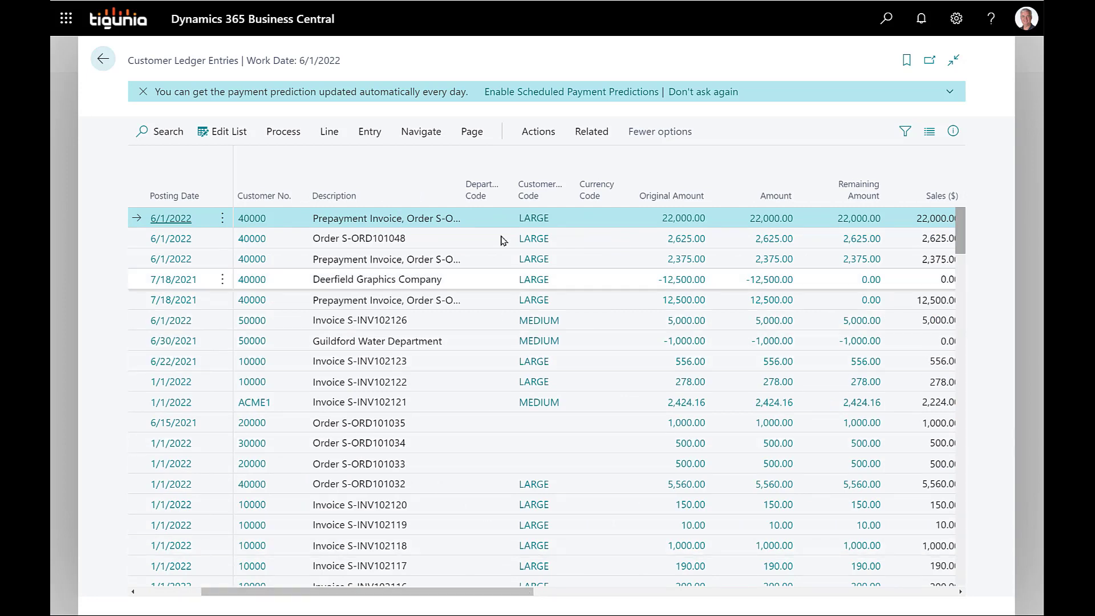
drag(447, 597, 383, 596)
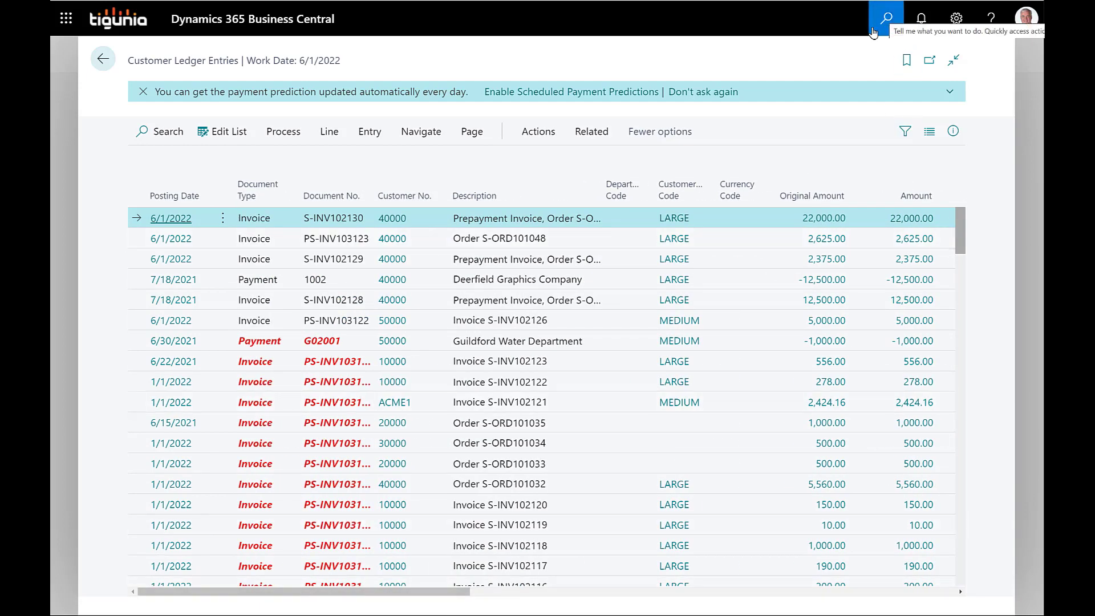
click(102, 61)
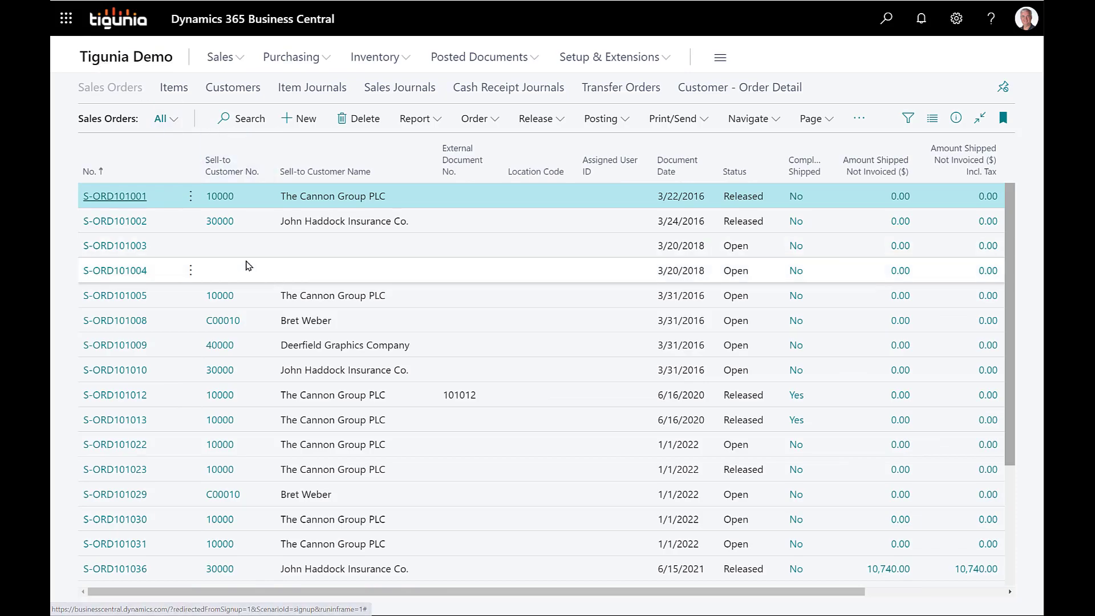
Reopen the 6/1/2022 Deerfield Graphics Company sales order and post it with the Ship and Invoice option
scroll(191, 288, down, 3)
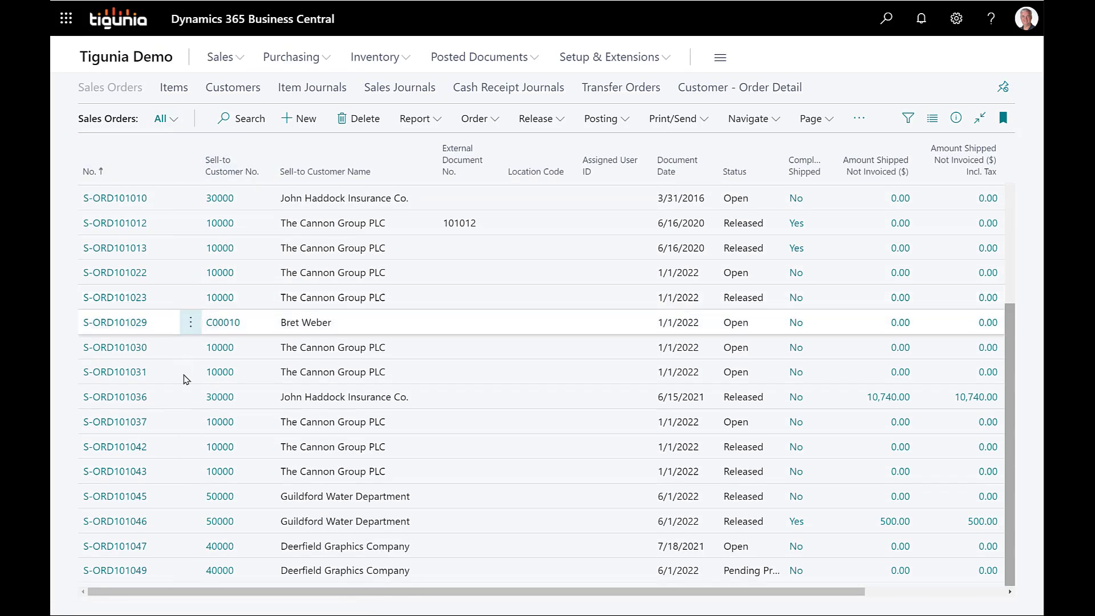
click(143, 577)
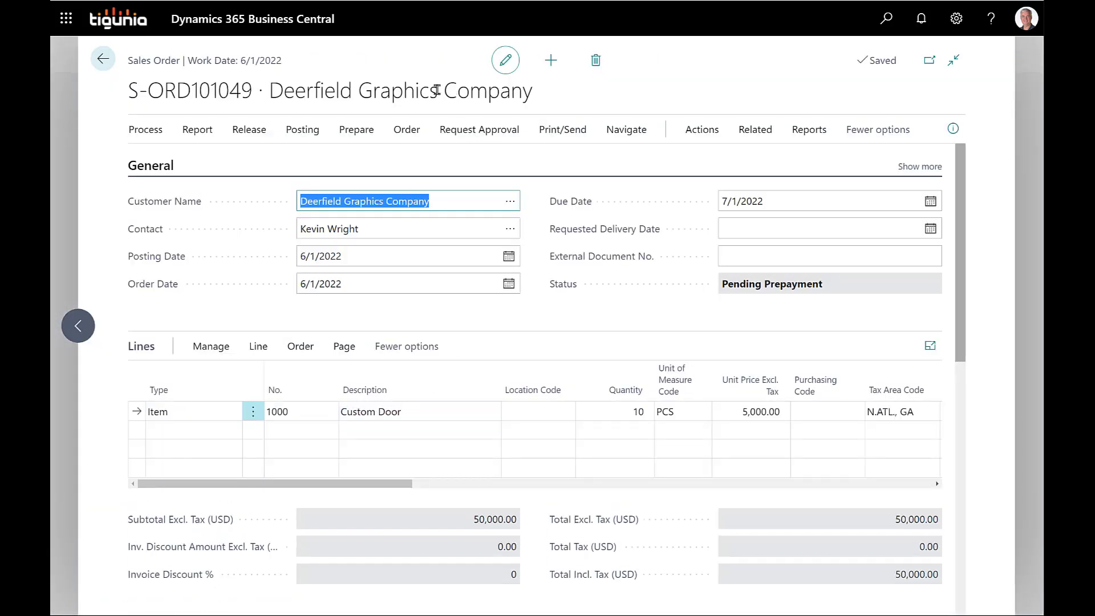
click(297, 131)
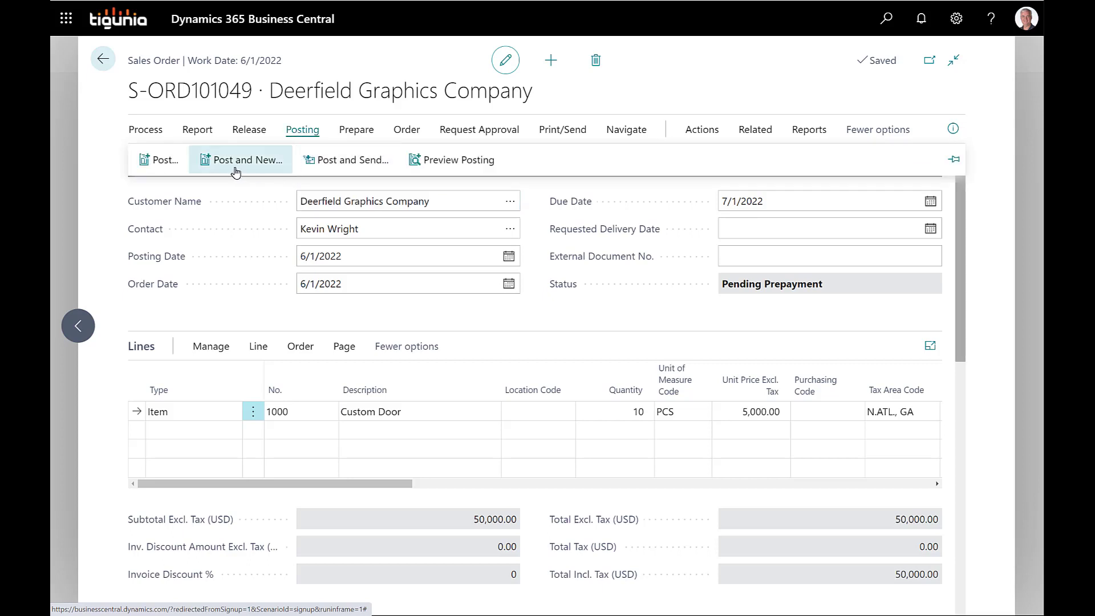
click(168, 165)
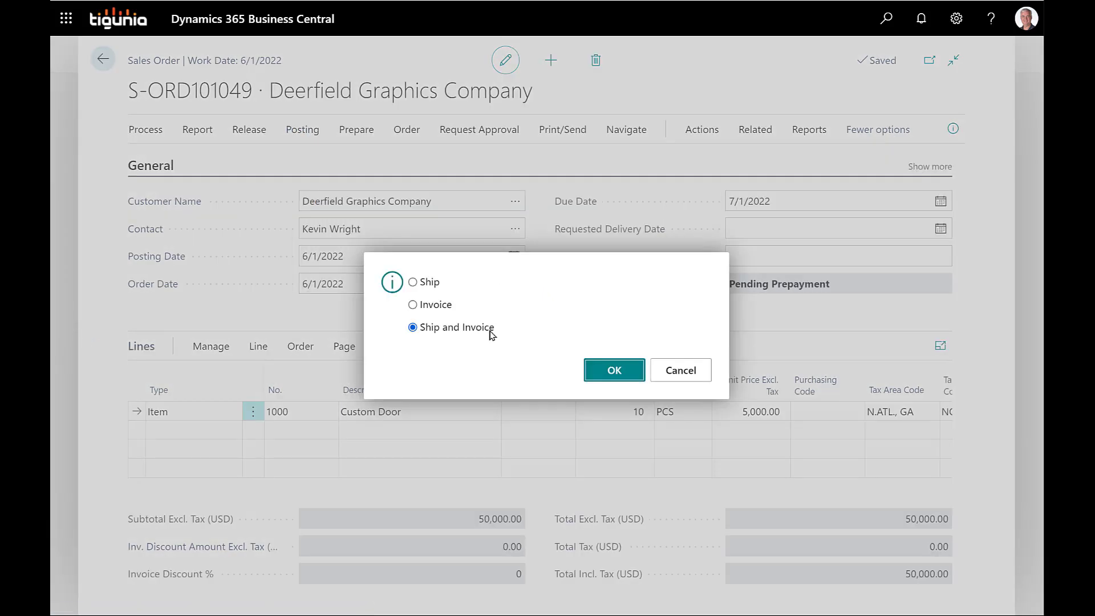
click(614, 372)
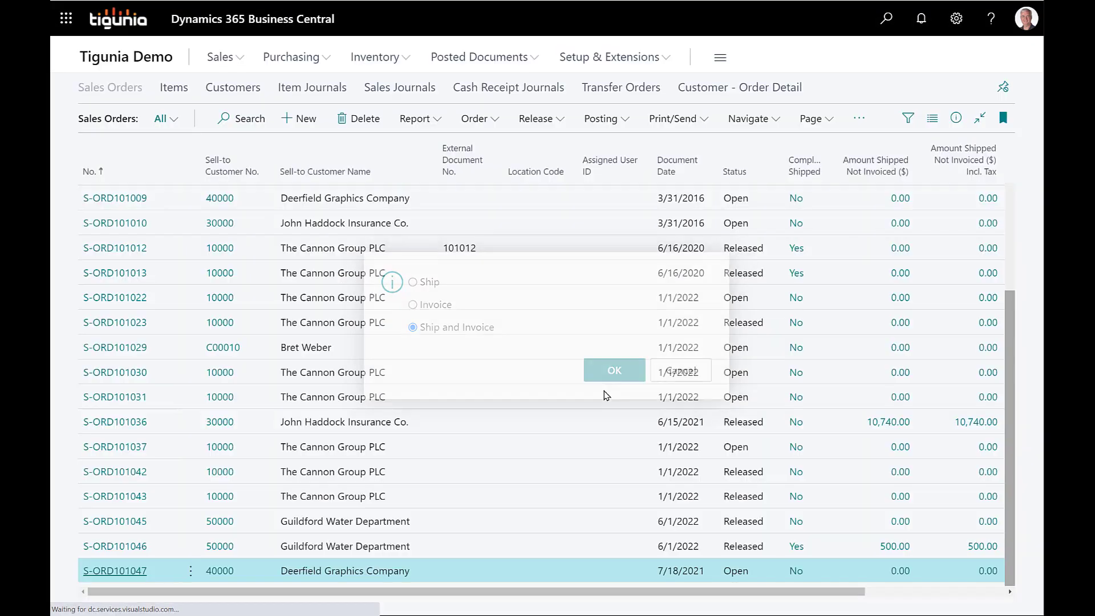
Search for the Posted Sales Invoices list and open it
click(887, 20)
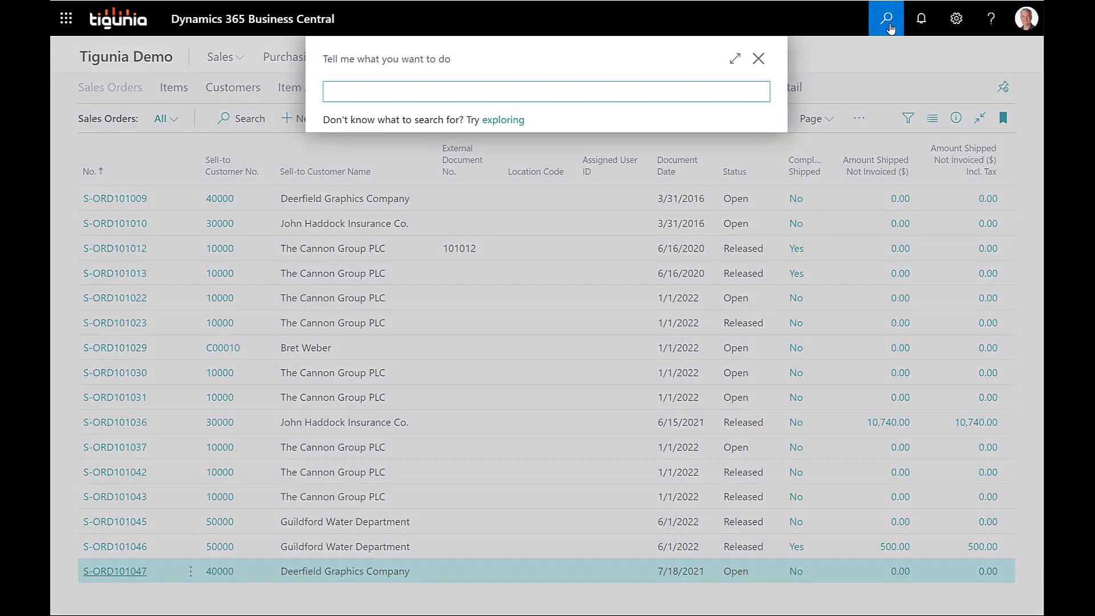
text(postyed)
key(BackSpace)
key(BackSpace)
key(BackSpace)
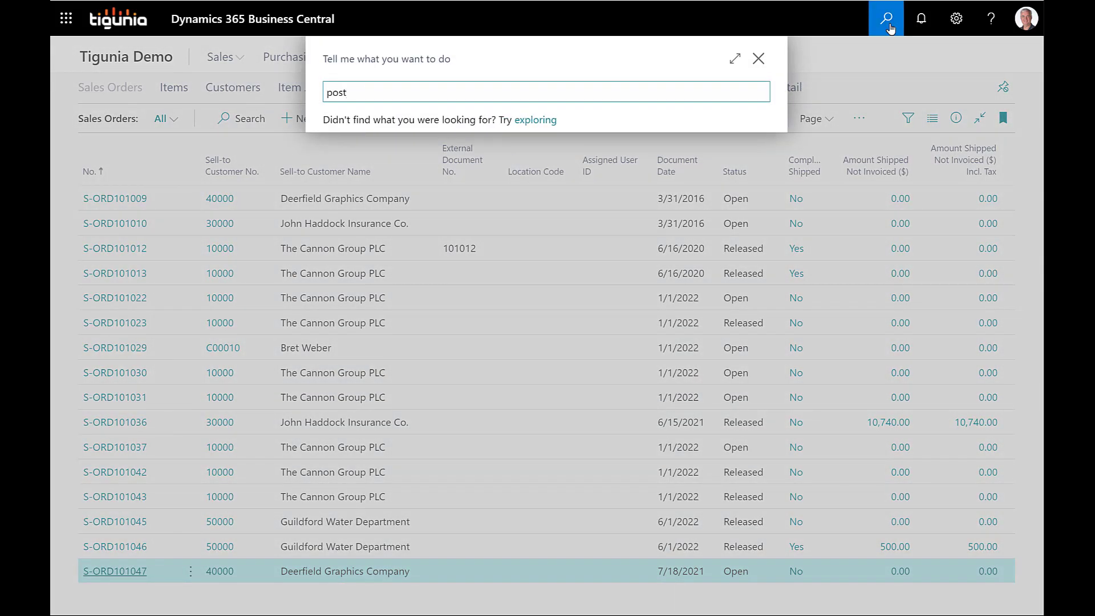
text(ed sale inv)
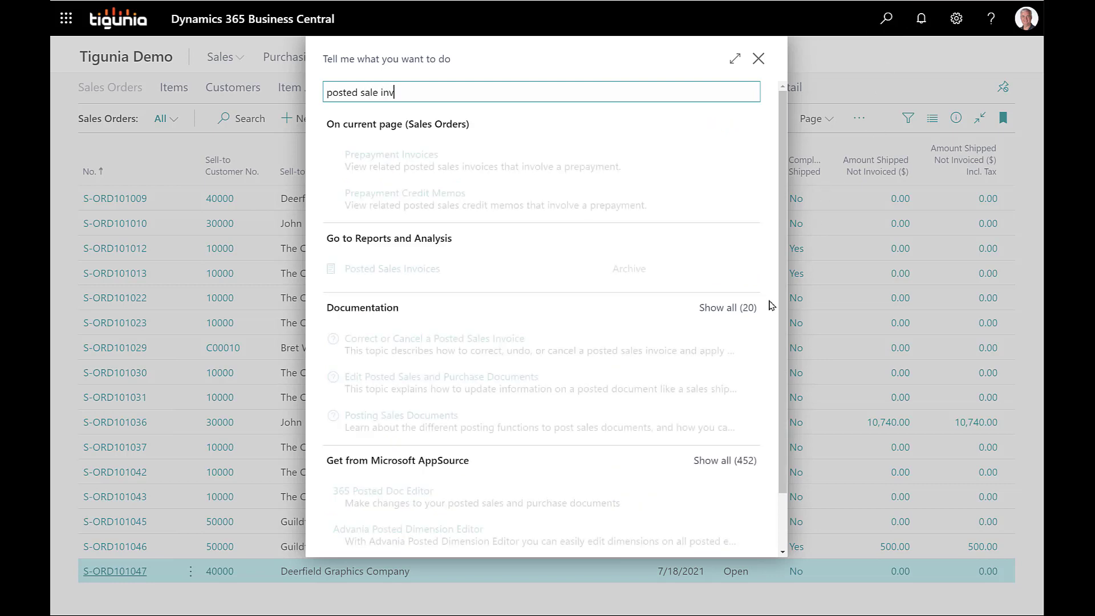
click(410, 273)
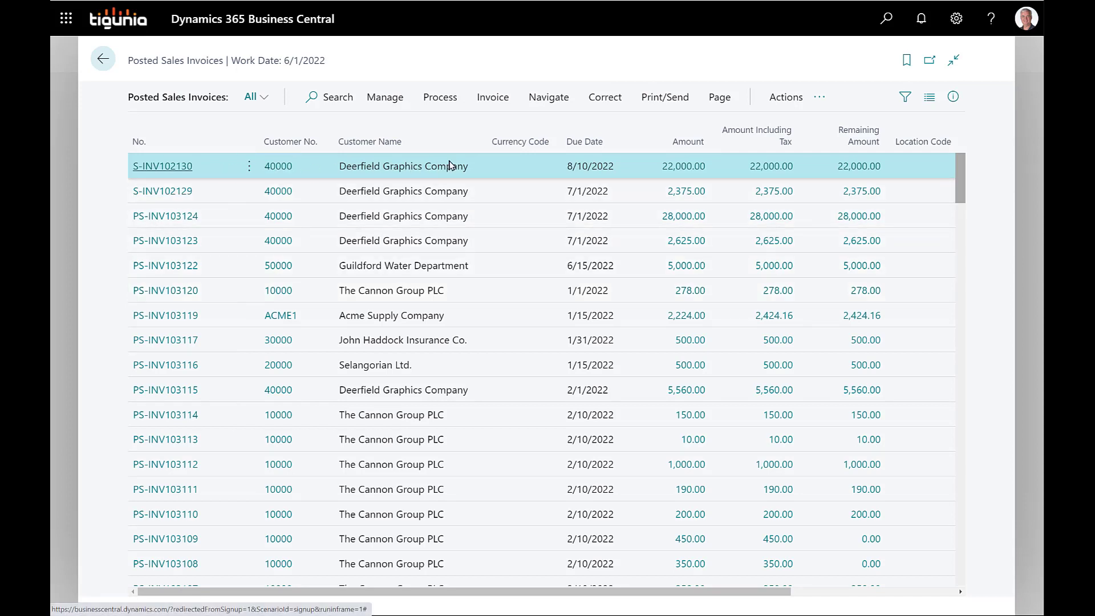
Open the 22,000.00 Deerfield Graphics Company prepayment invoice, examine its enlarged print preview, and return to the posted invoices
click(181, 172)
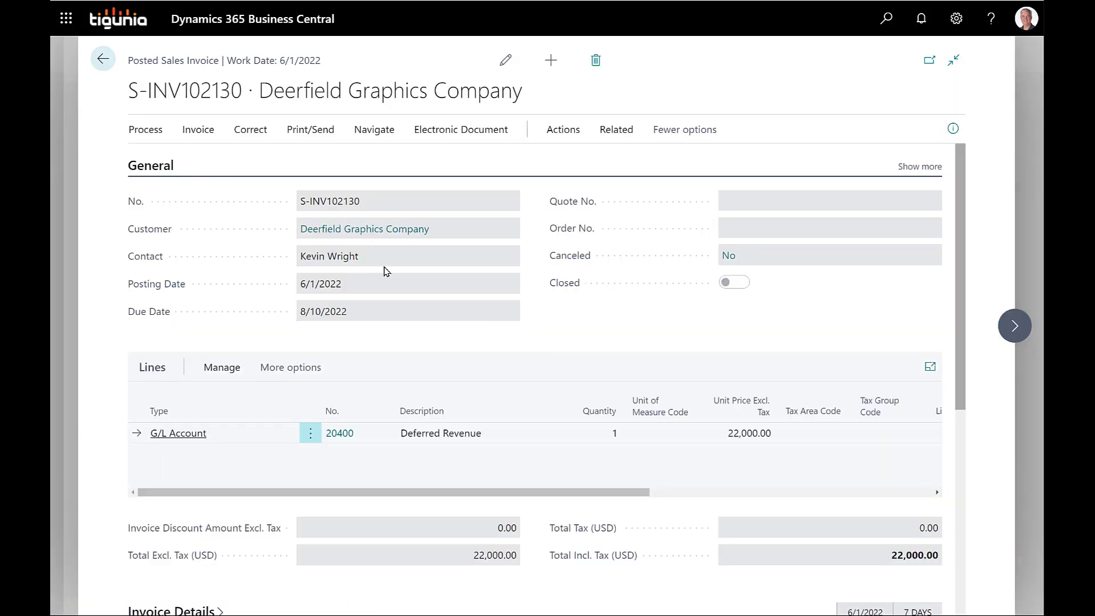
click(308, 130)
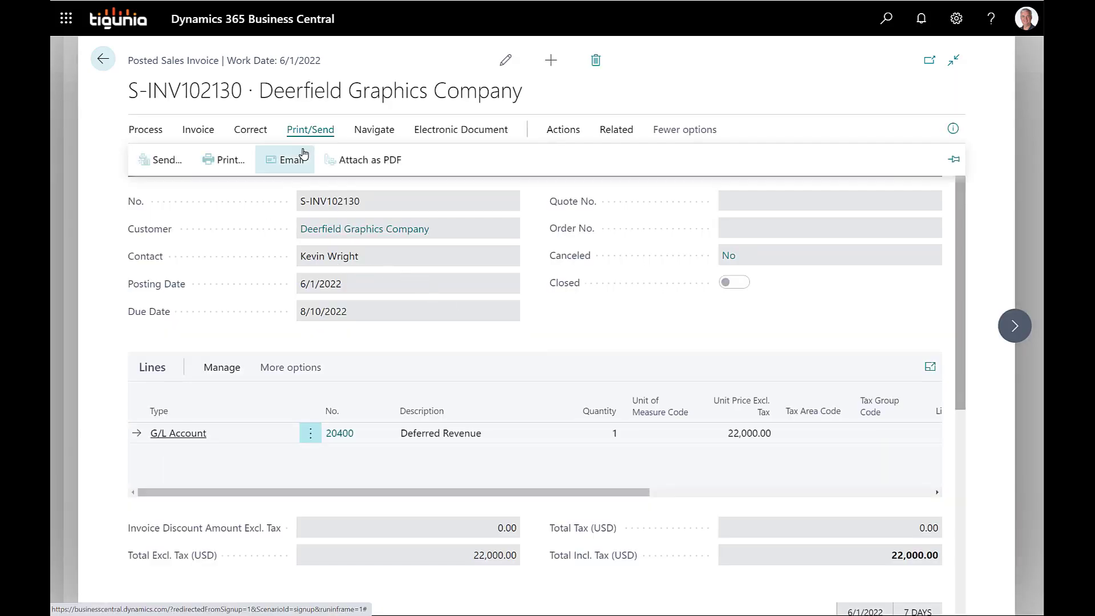
click(221, 161)
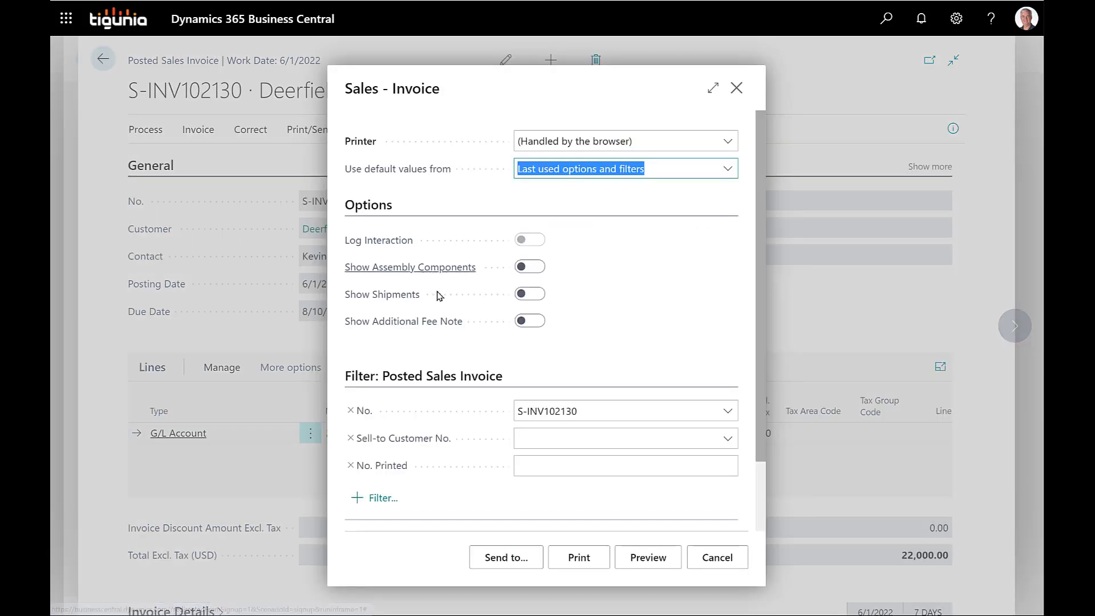
click(640, 557)
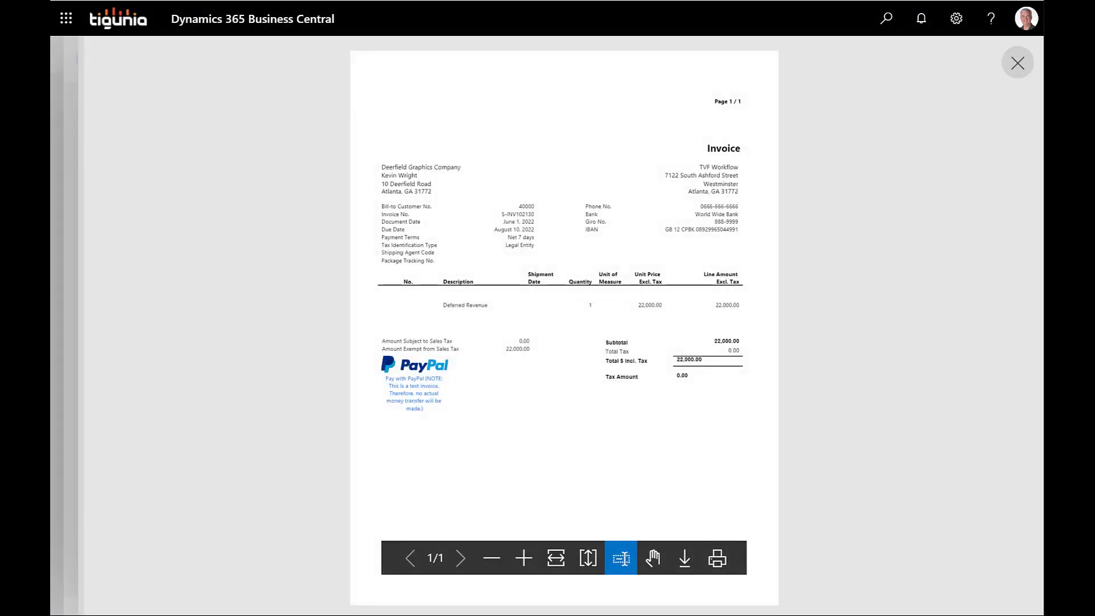
click(523, 558)
click(524, 558)
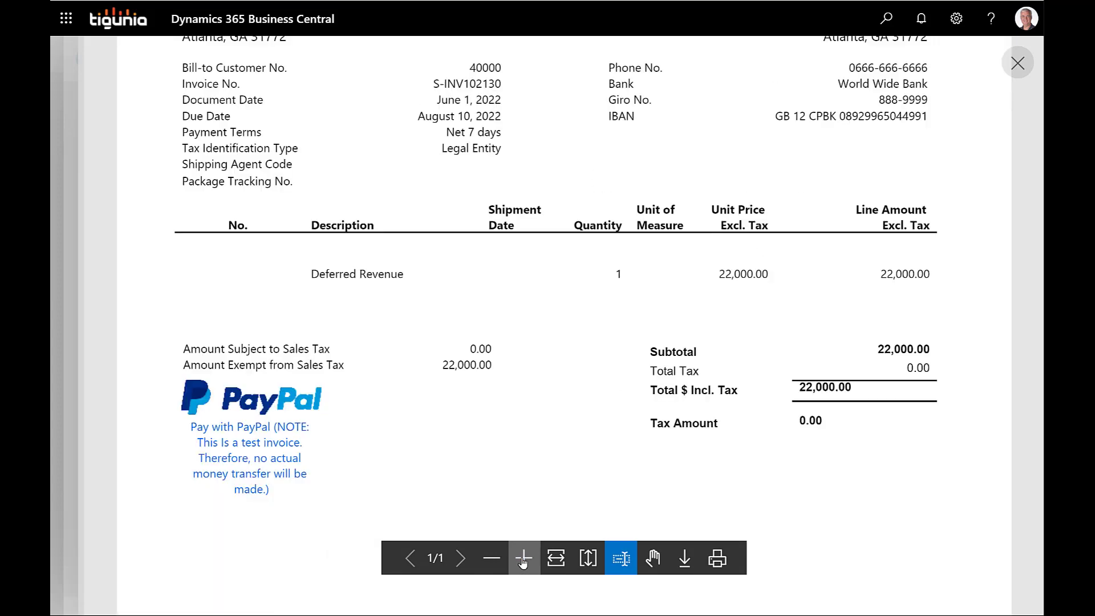
scroll(564, 466, up, 3)
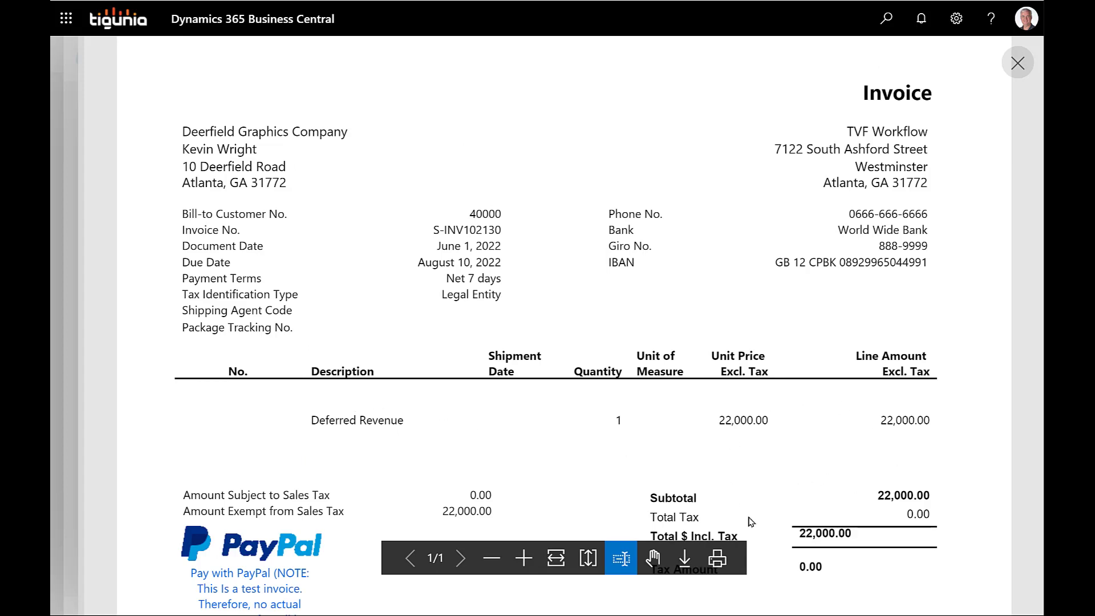
click(1018, 63)
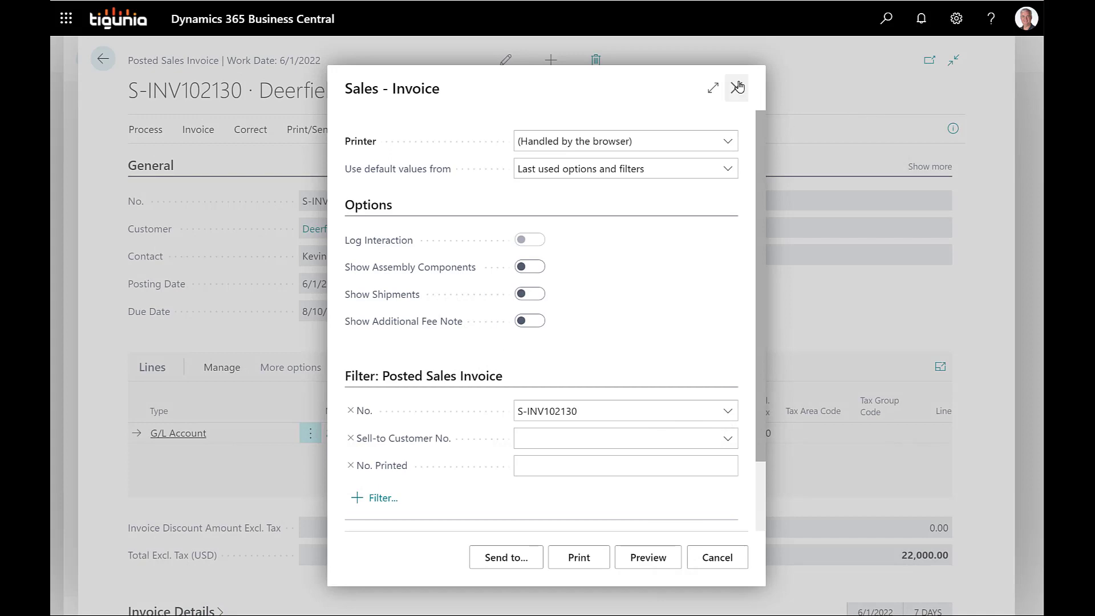
click(734, 88)
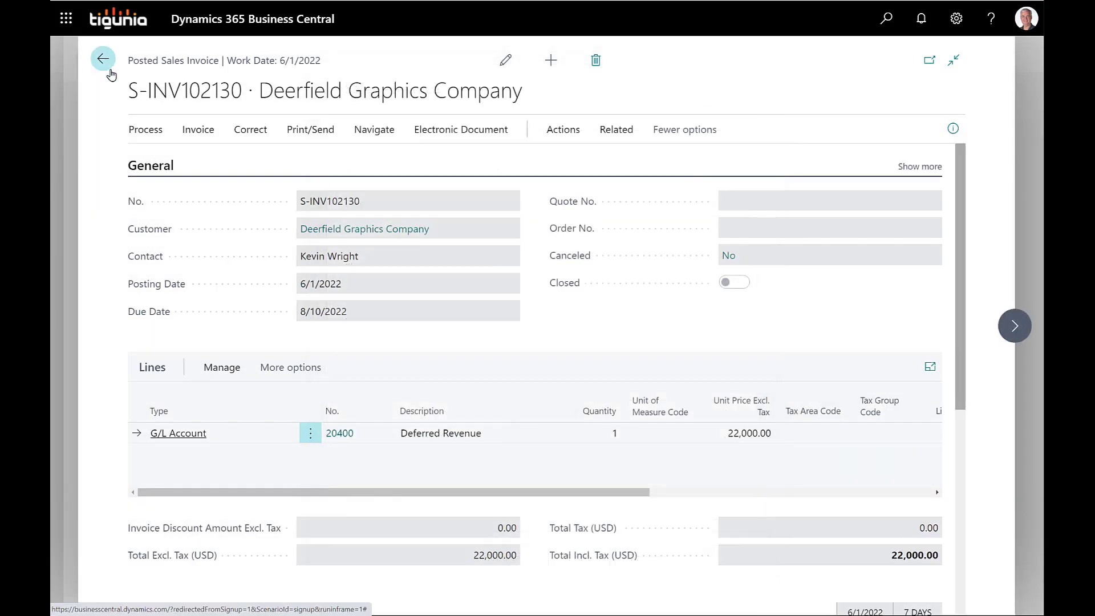
click(103, 59)
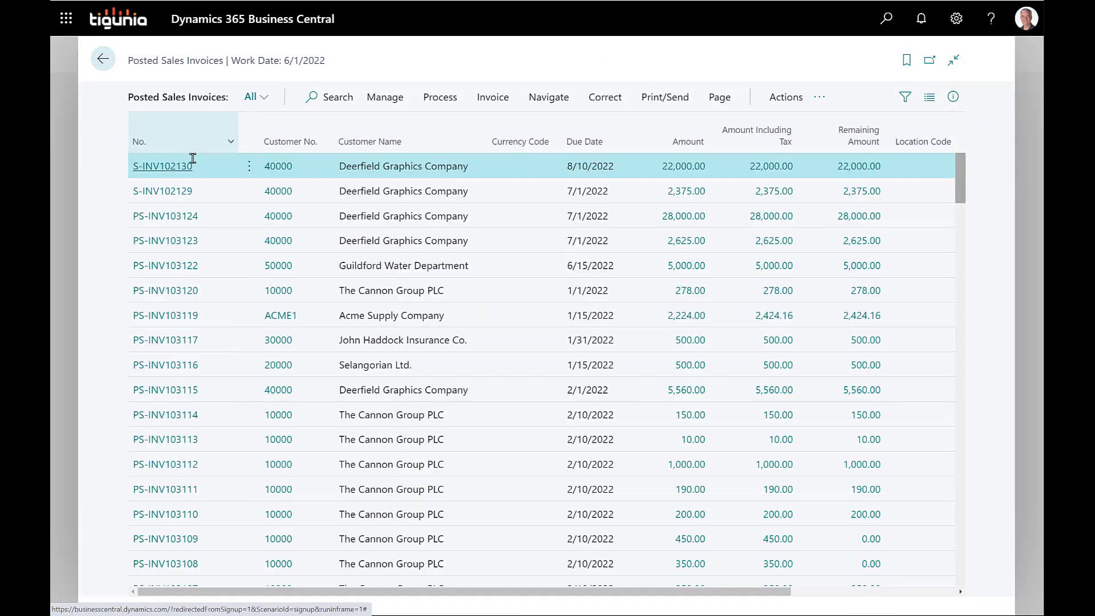
Open the 28,000.00 Deerfield Graphics Company final invoice and examine the prepayment deduction line in its enlarged print preview
click(174, 223)
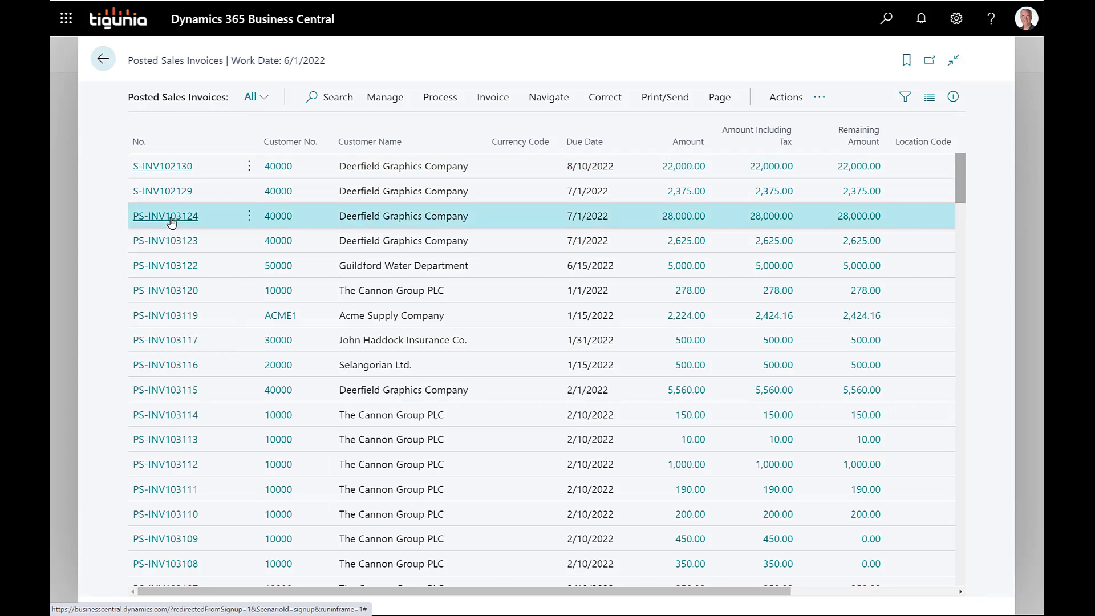
click(171, 222)
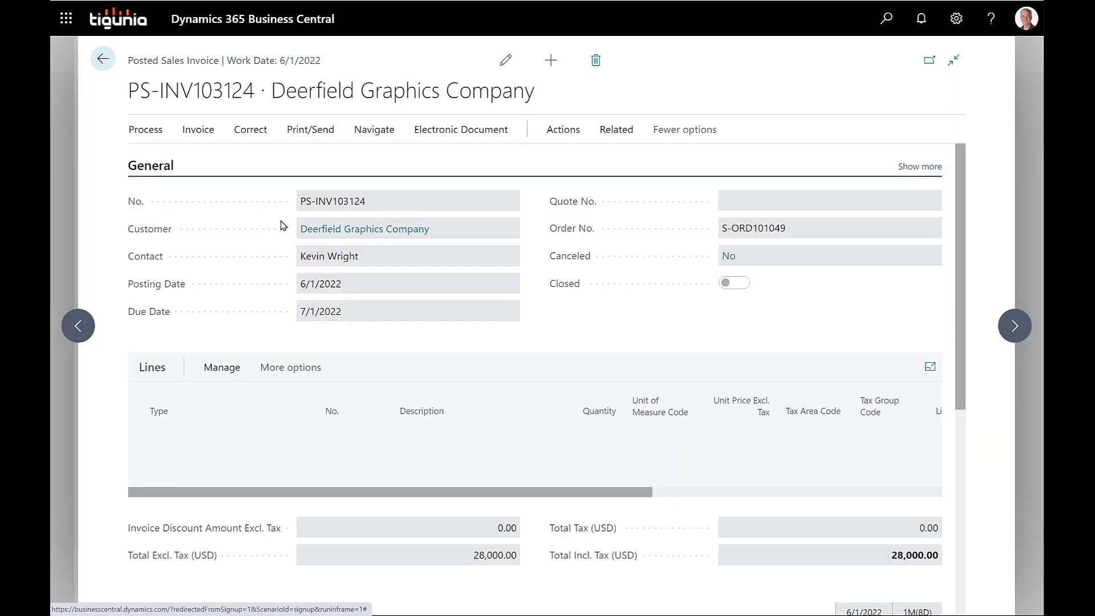
click(292, 129)
click(224, 158)
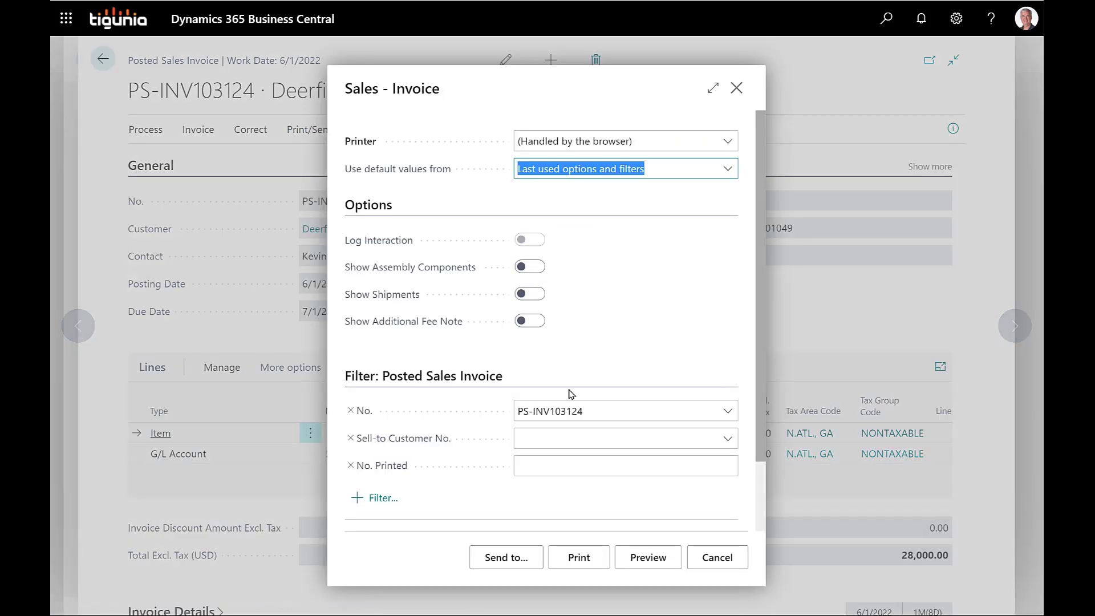
click(642, 559)
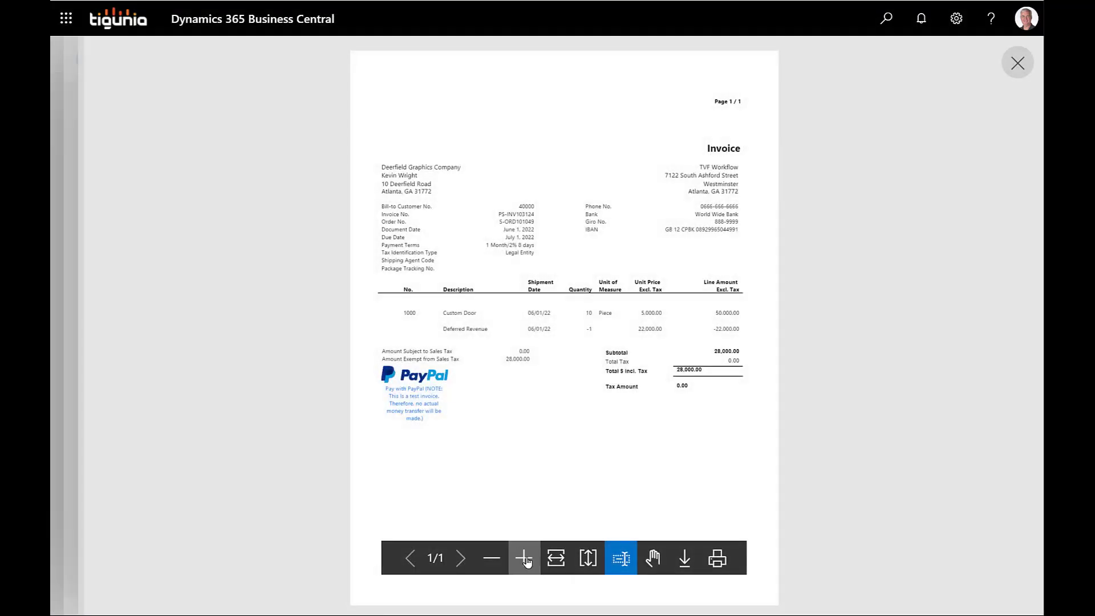
click(526, 562)
click(526, 562)
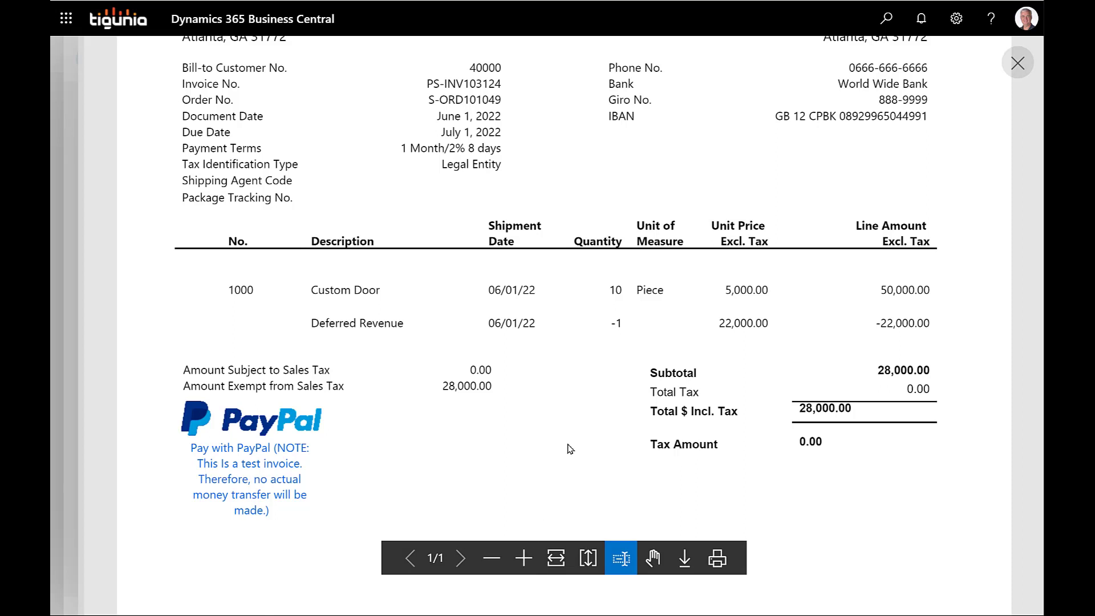
Close the final invoice's print preview and cancel the Sales - Invoice print request to return to the posted invoice
scroll(568, 448, up, 1)
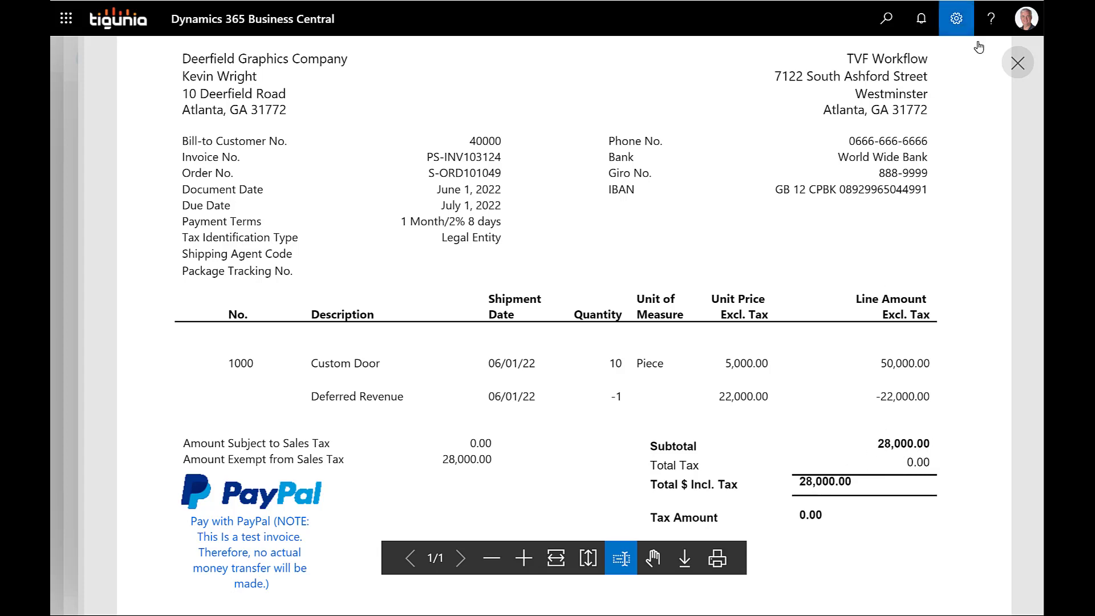
click(1018, 64)
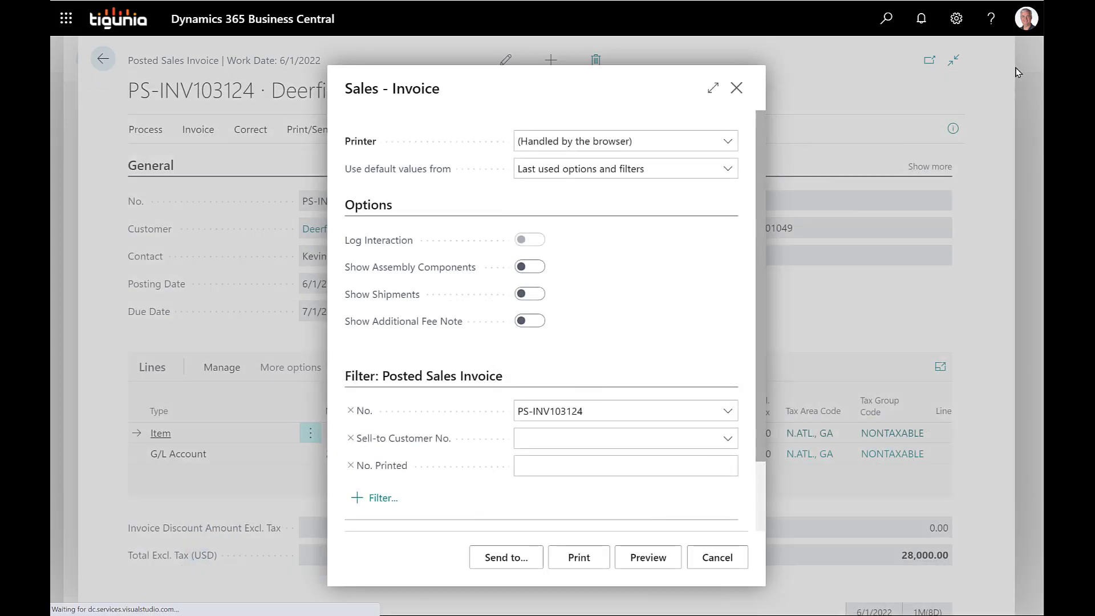
click(721, 558)
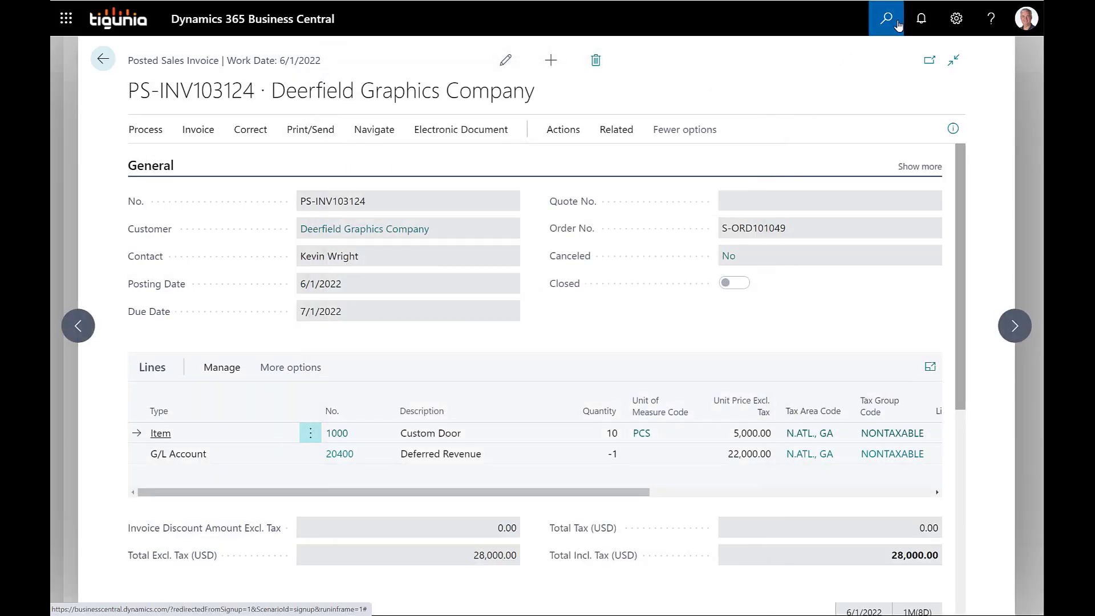
Search for General Ledger Entries, open them, sort by entry number in descending order, and hide the filter pane to examine the latest postings
click(888, 22)
text(gen led)
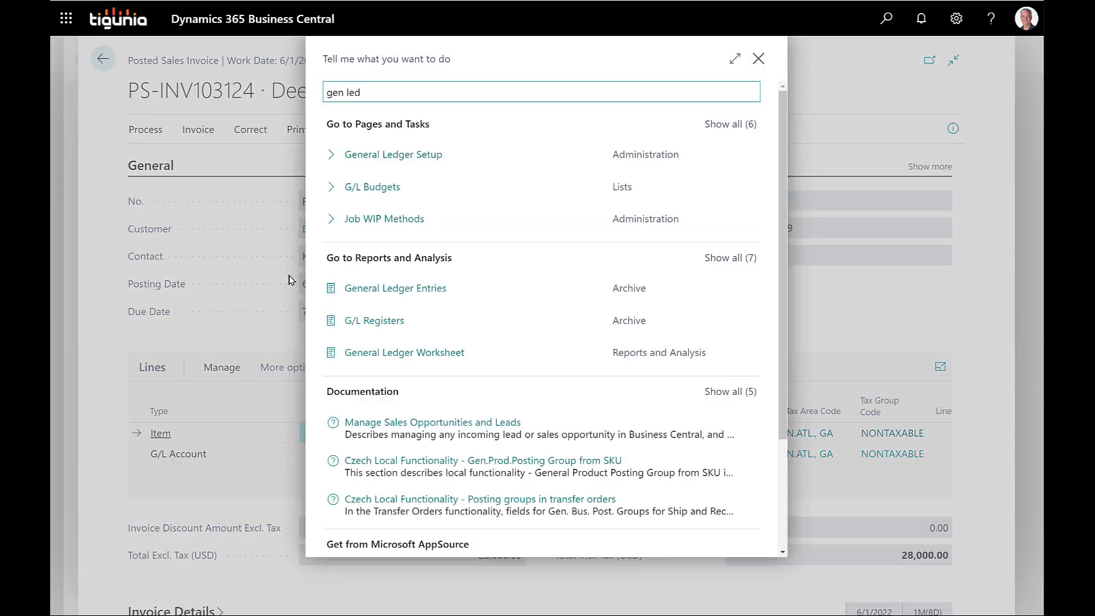
click(373, 300)
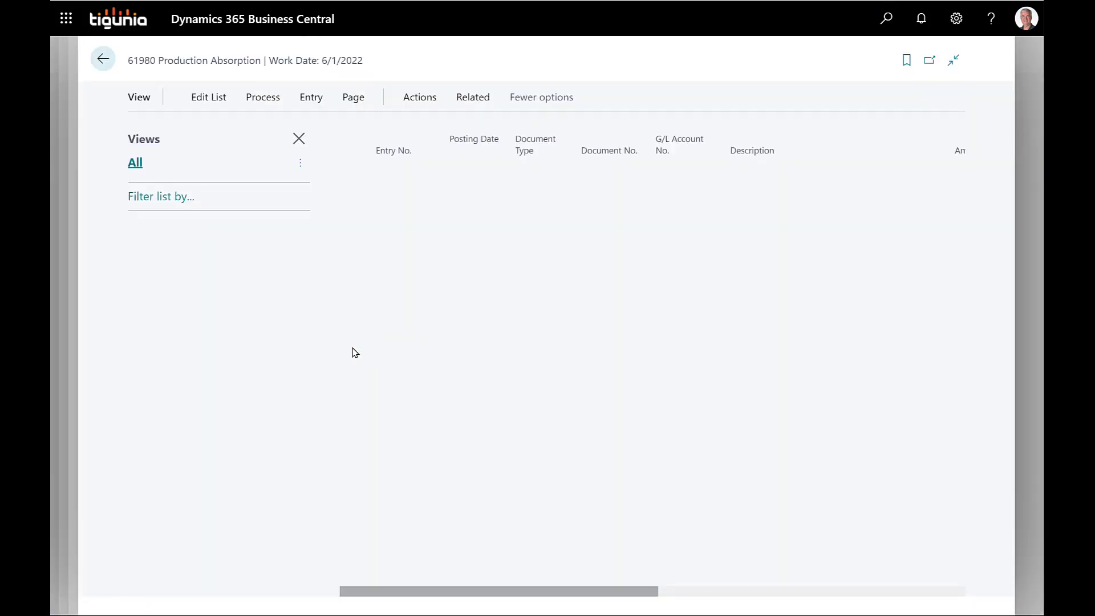
click(418, 152)
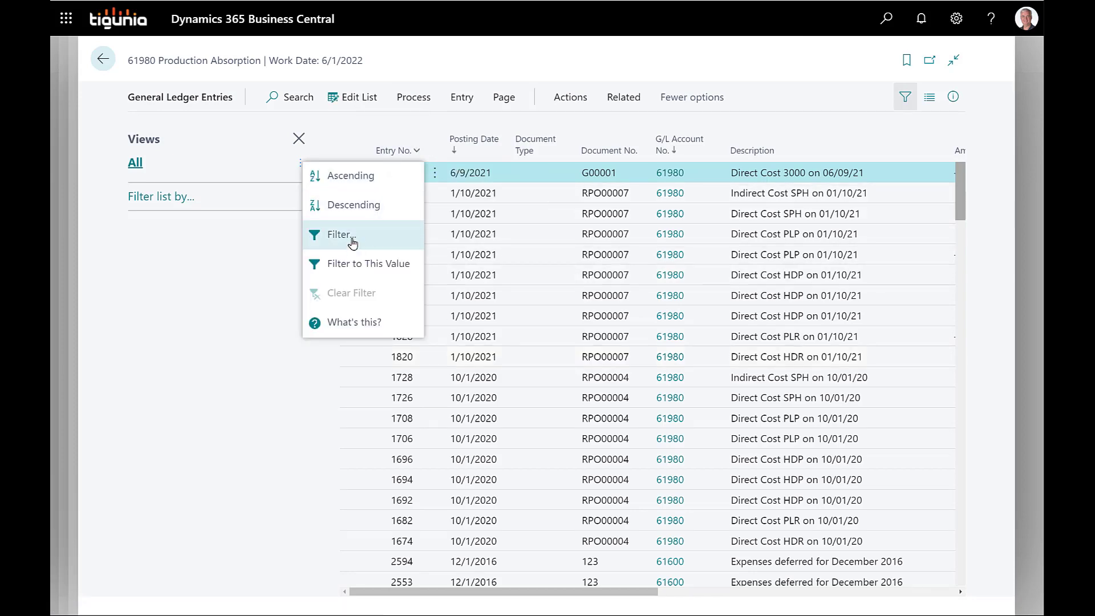
click(313, 154)
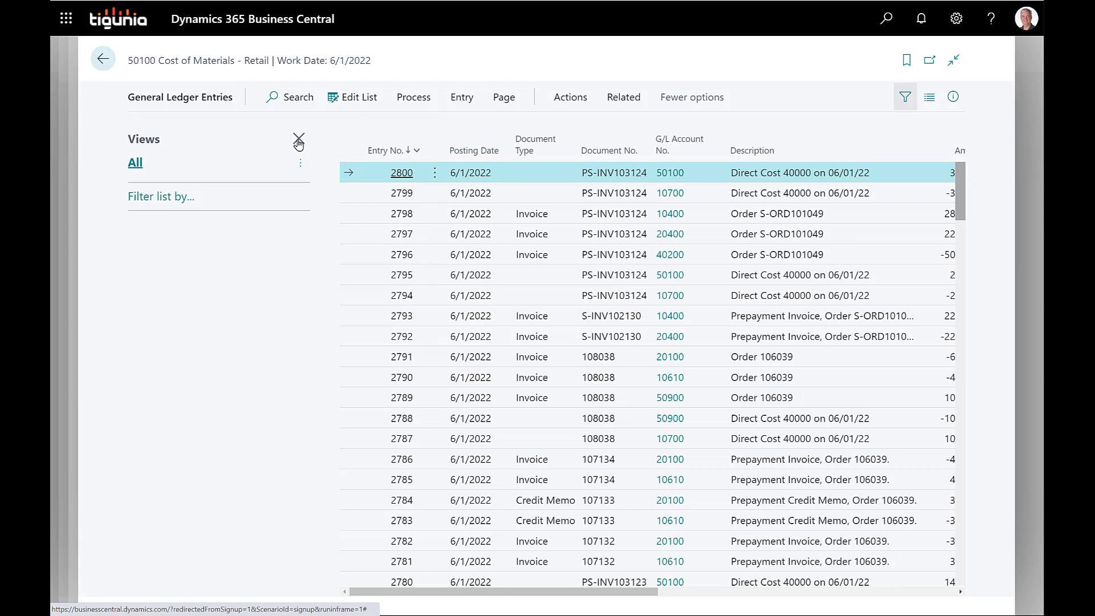
click(299, 141)
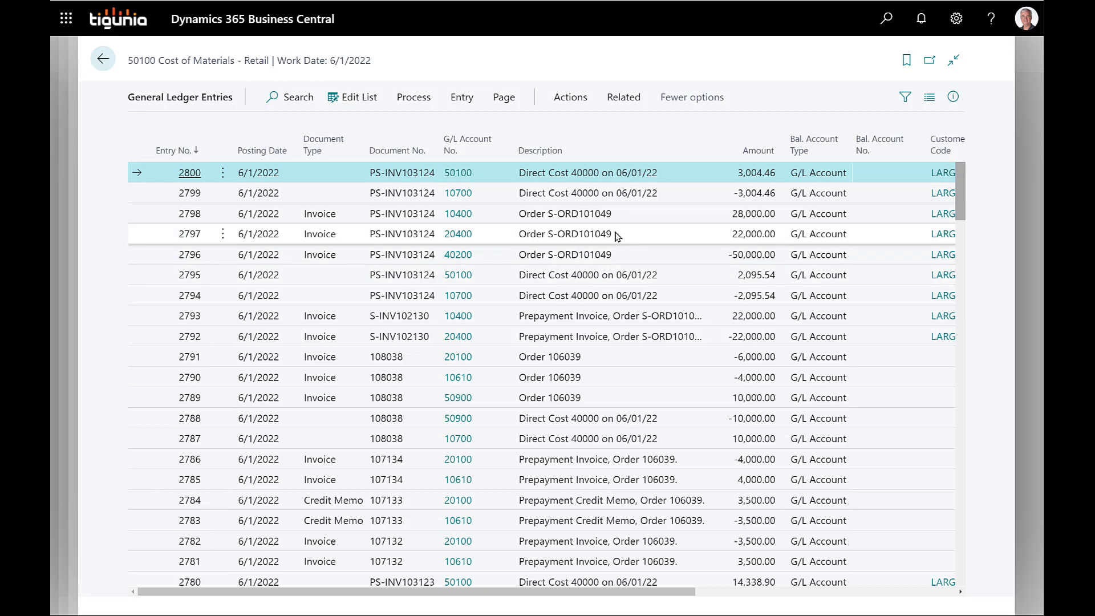
Leave the ledger entries and posted invoices, and search for the Purchase Orders list to open it
click(103, 63)
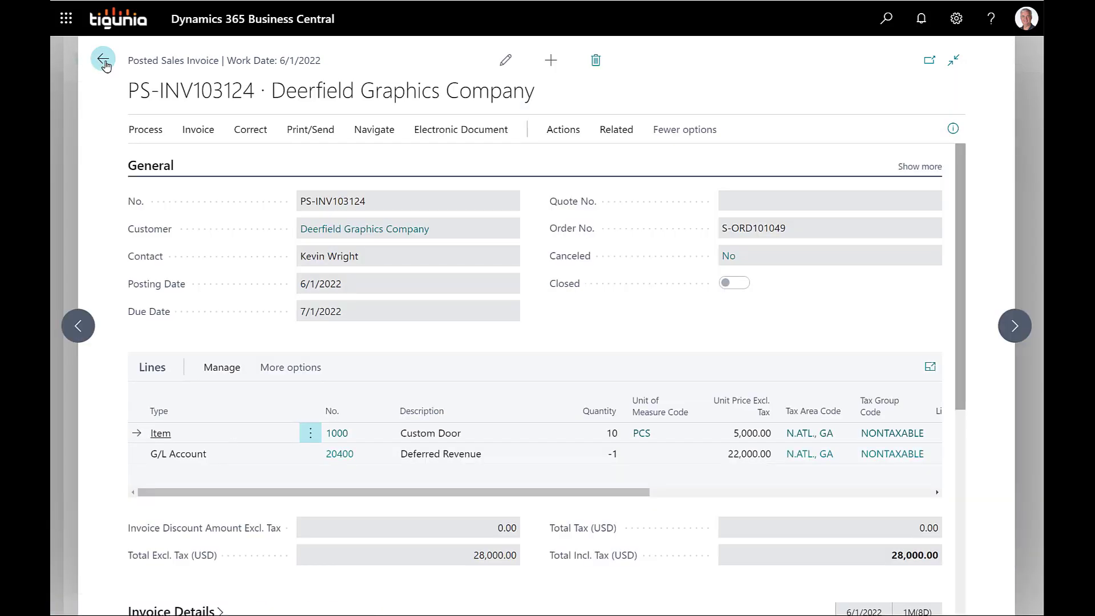
click(104, 64)
click(103, 64)
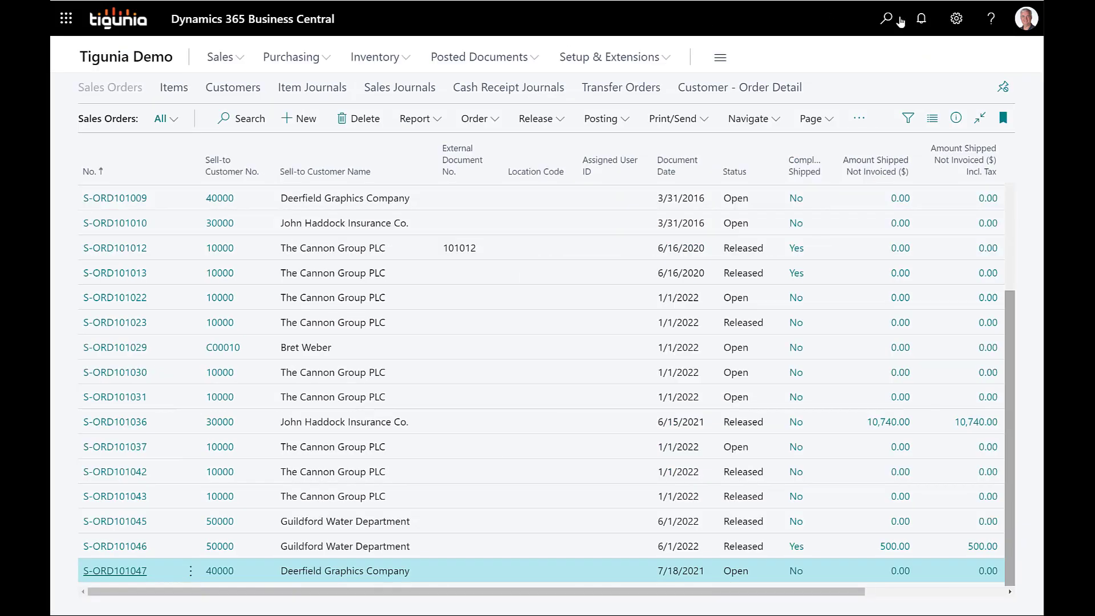
click(899, 20)
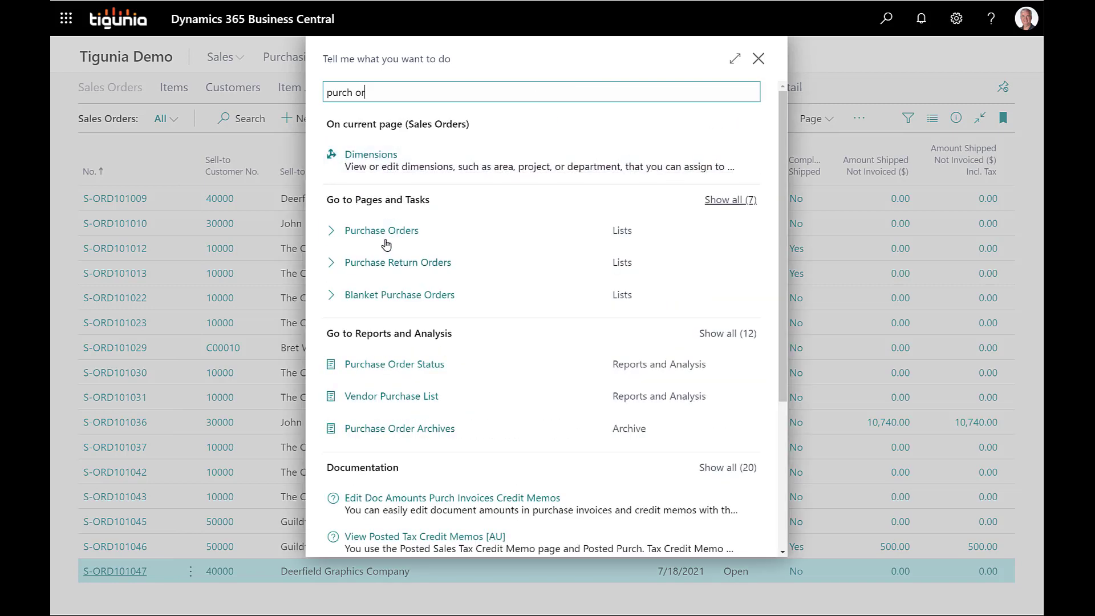
key(Down)
key(Return)
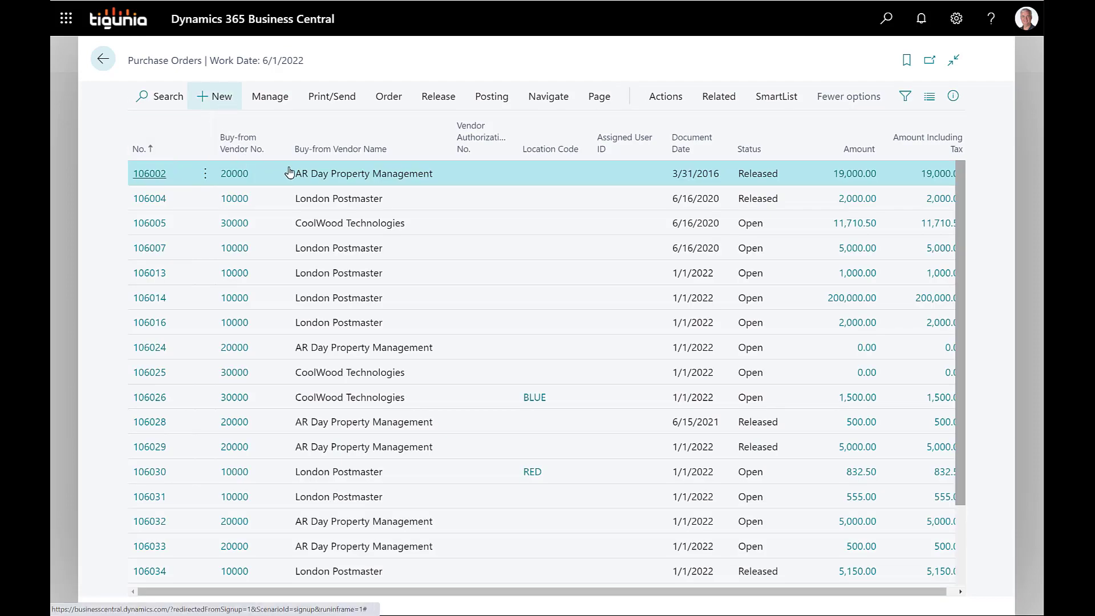
Create a purchase order for vendor Lewis Home Furniture and enter the purchase order's own number as the vendor invoice number
key(alt+n)
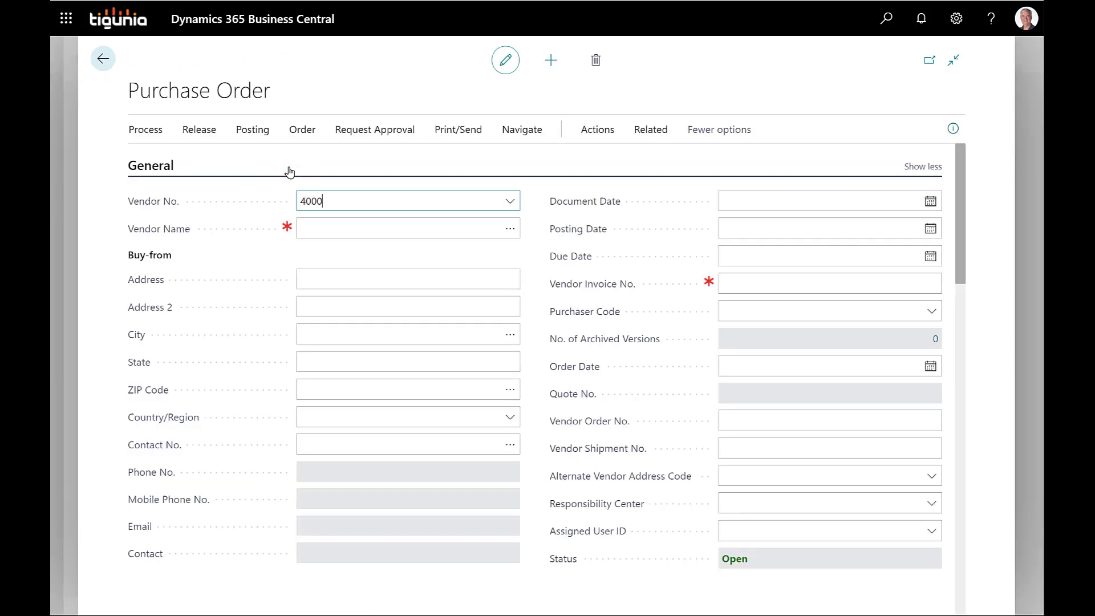
key(Tab)
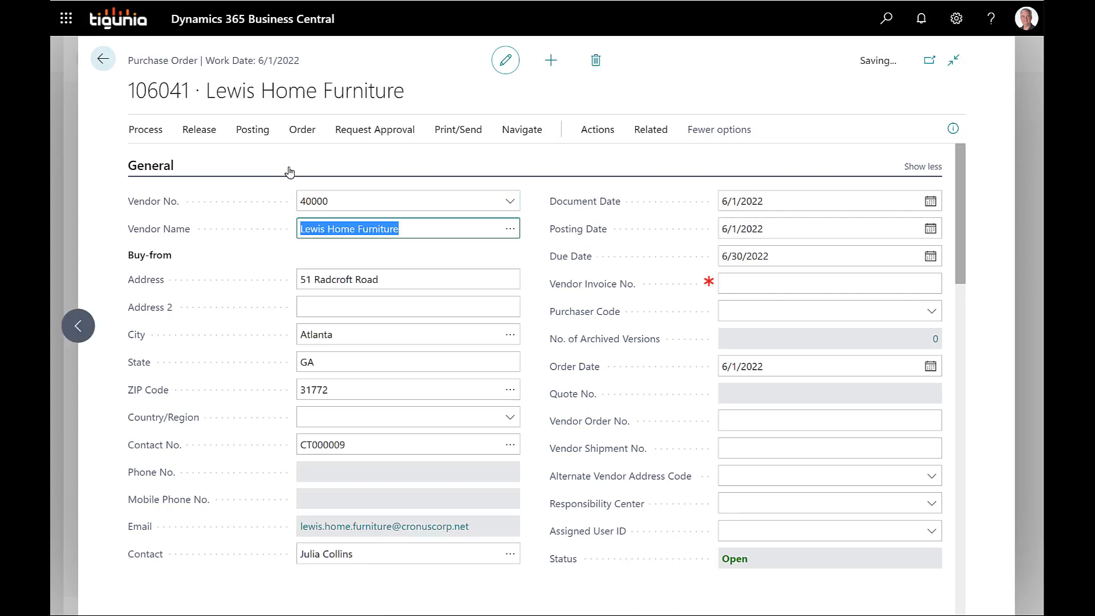
click(745, 288)
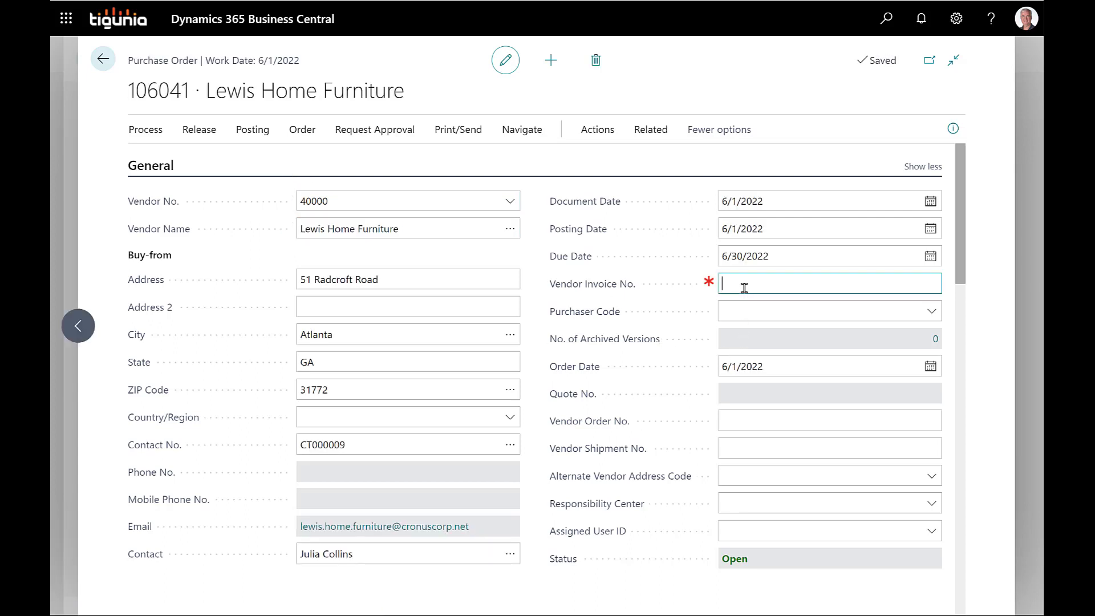
text(106041)
key(Tab)
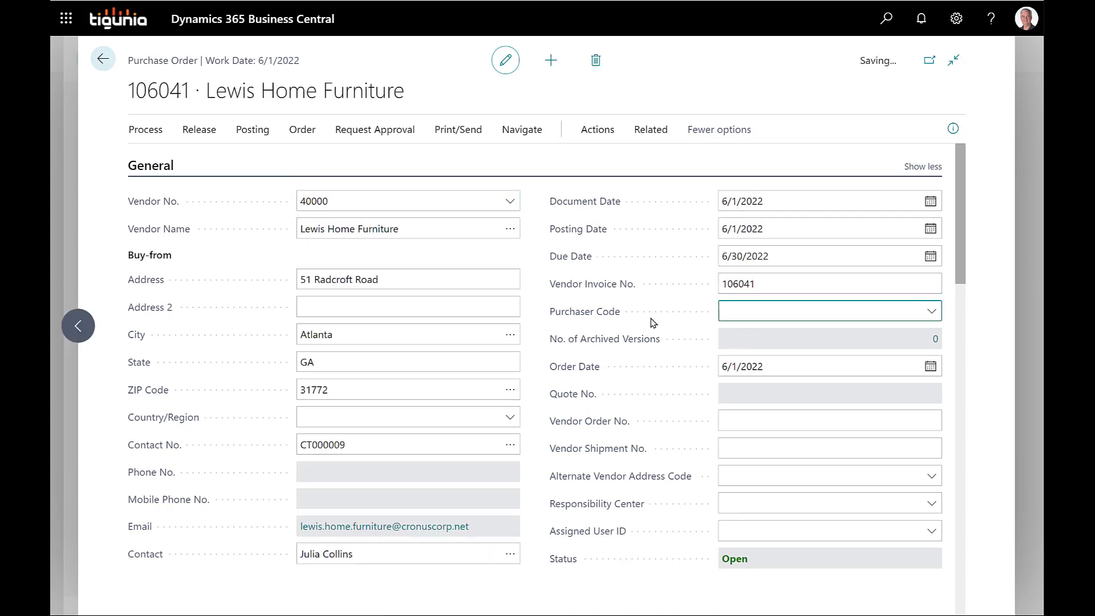
Set the purchase order's Prepayment % to 40
scroll(588, 368, down, 2)
scroll(588, 368, down, 9)
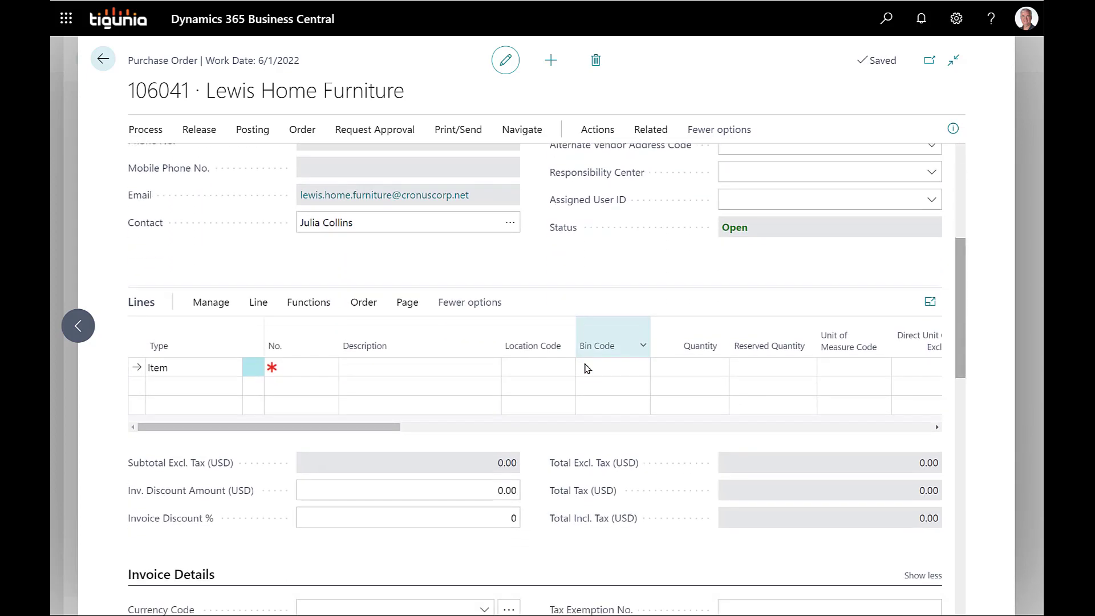
scroll(586, 368, down, 1)
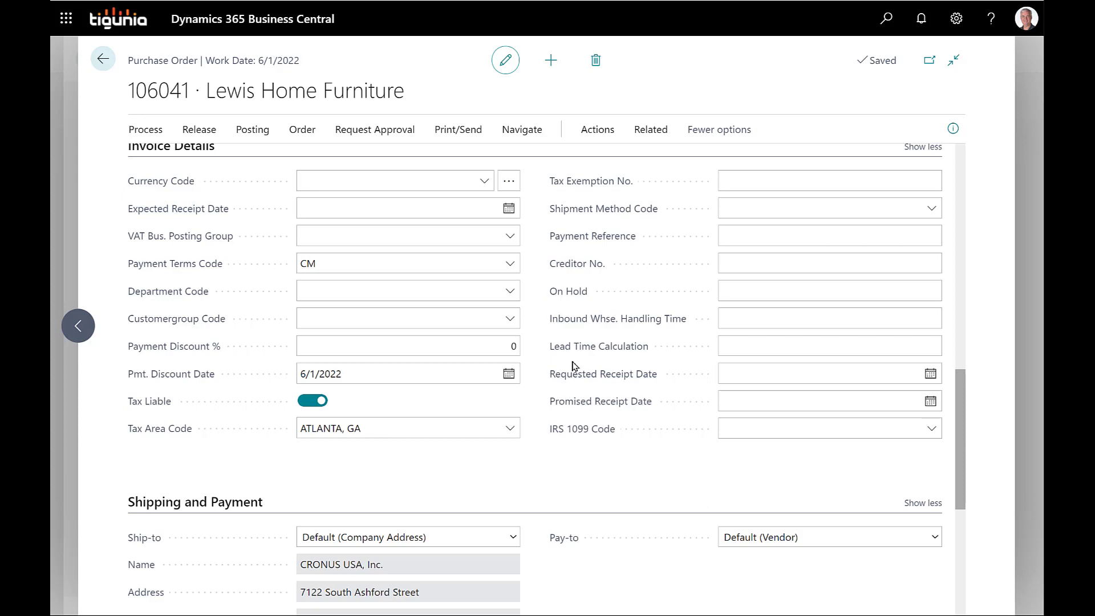
scroll(573, 368, down, 6)
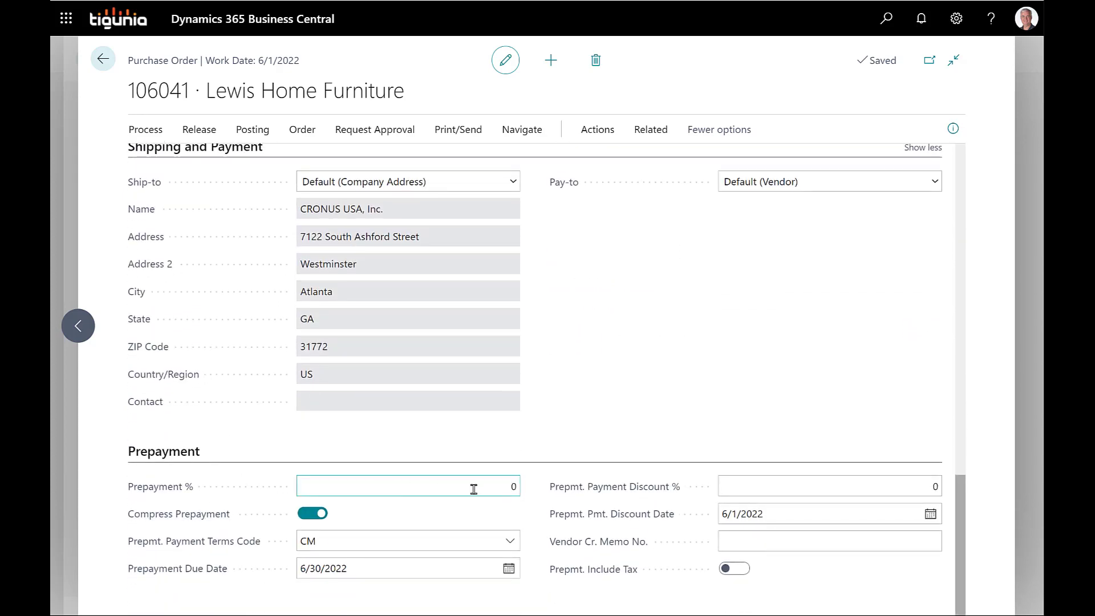
click(505, 487)
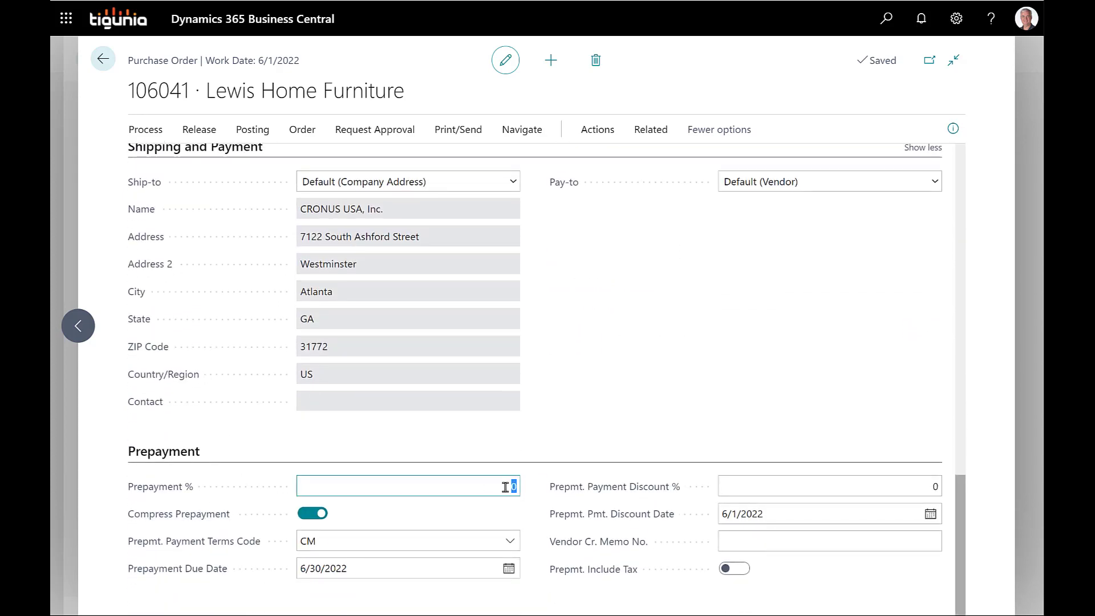
text(40)
click(542, 487)
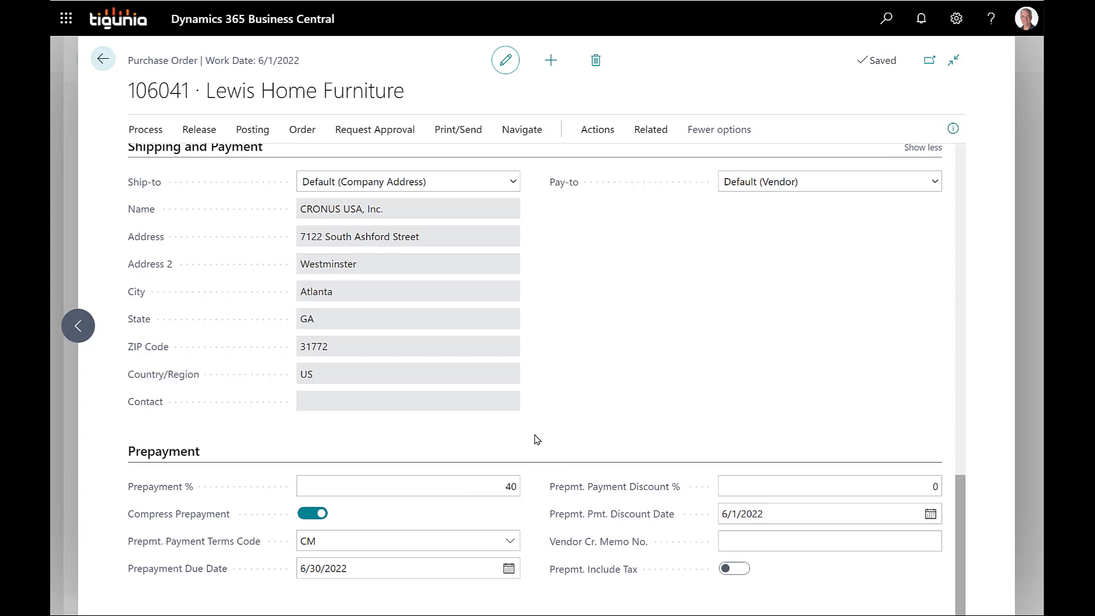
Add an item line for item 1000, Custom Door, with a quantity of 10
scroll(548, 434, up, 8)
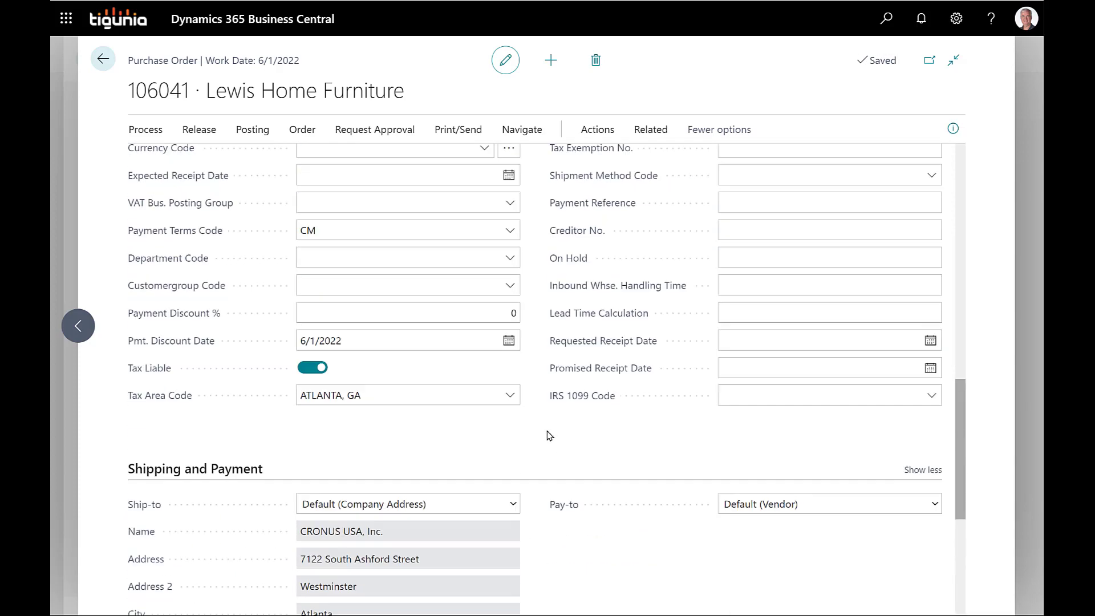
scroll(547, 433, up, 7)
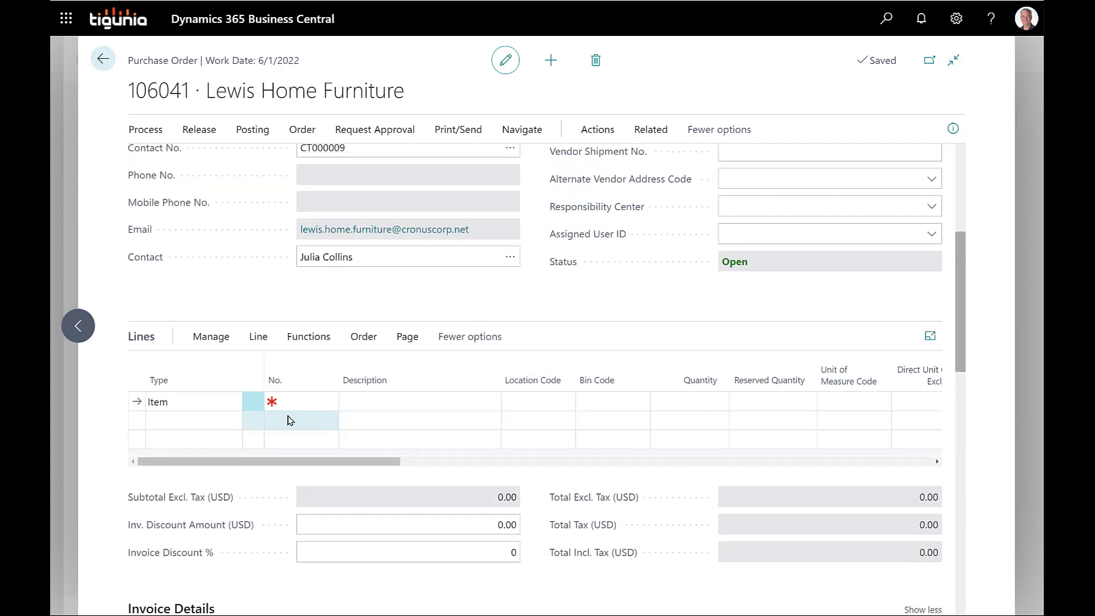
click(295, 403)
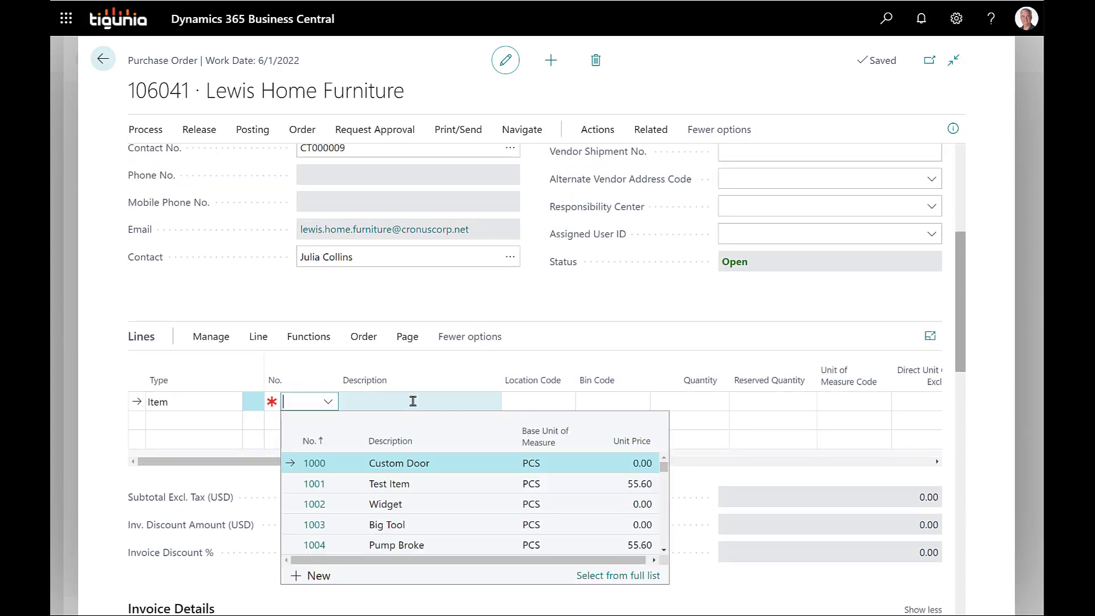
text(1000)
key(Return)
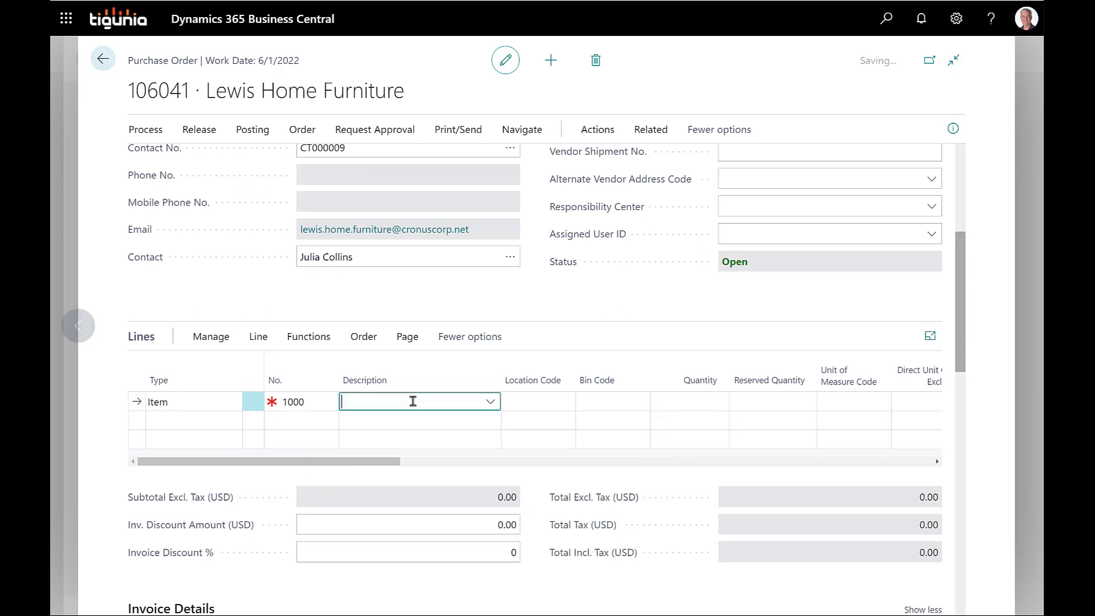
key(Return)
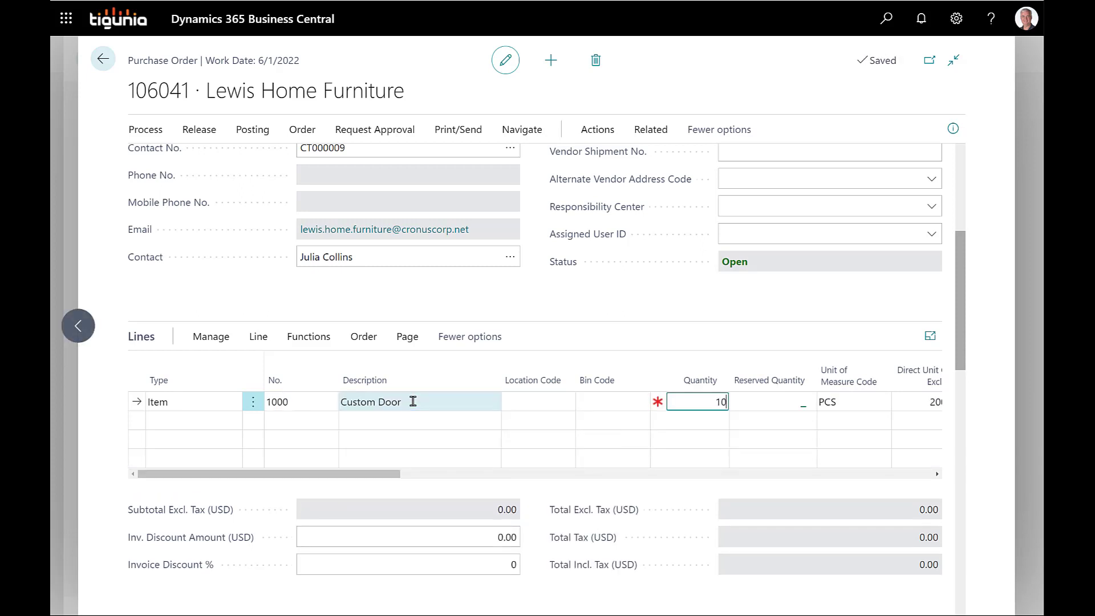
key(Return)
key(Return)
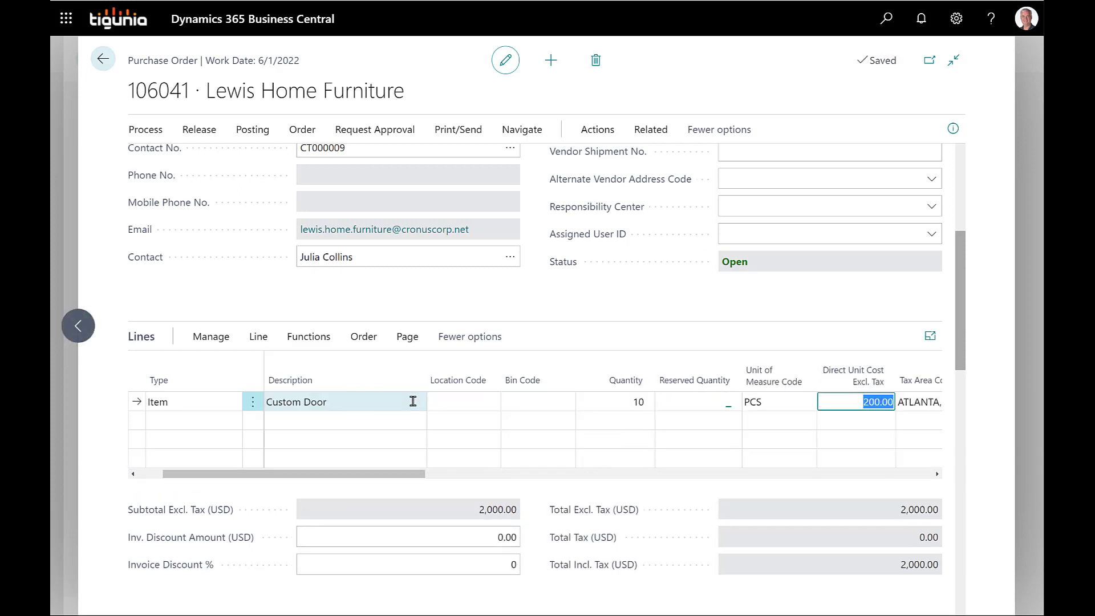
Examine the Custom Door line's amounts and prepayment fields, ending at its Prepayment %
key(Return)
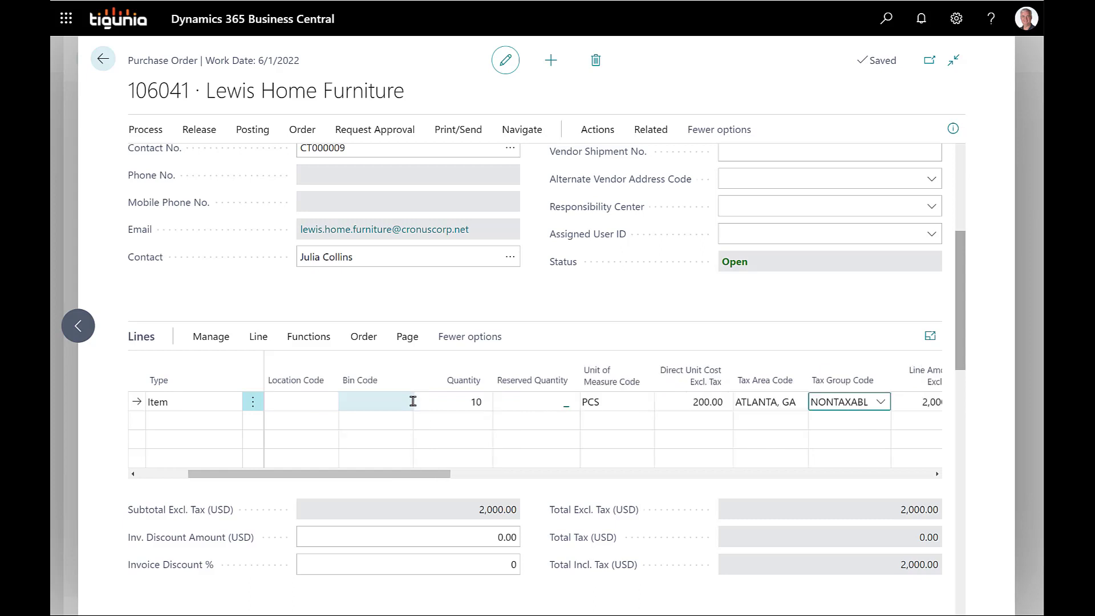
key(Return)
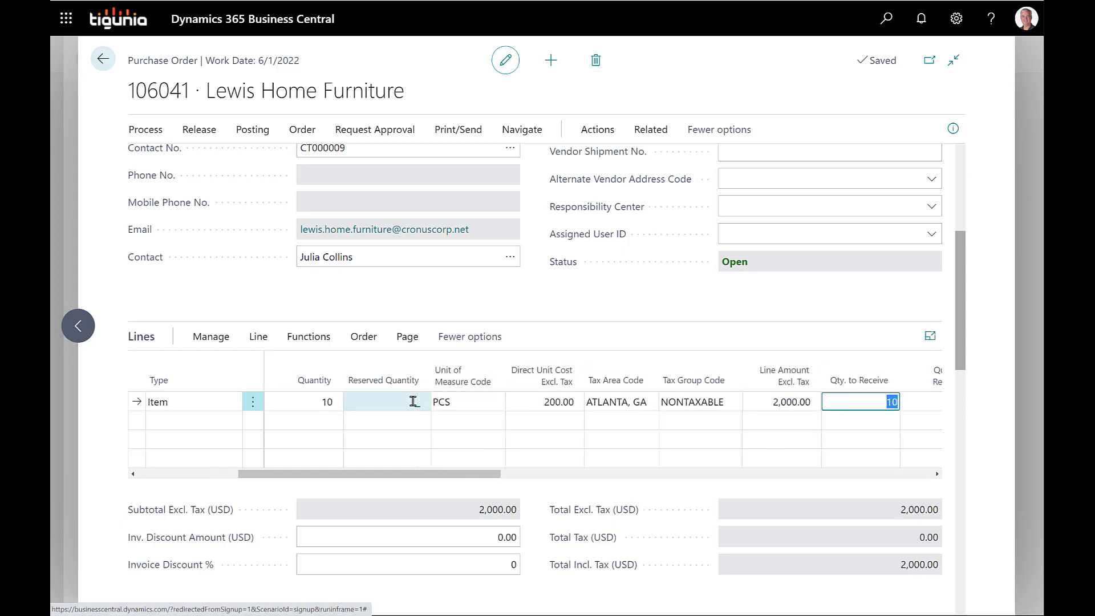
key(Tab)
key(Tab)
key(Tab)
key(Tab)
key(Tab)
key(Tab)
key(Tab)
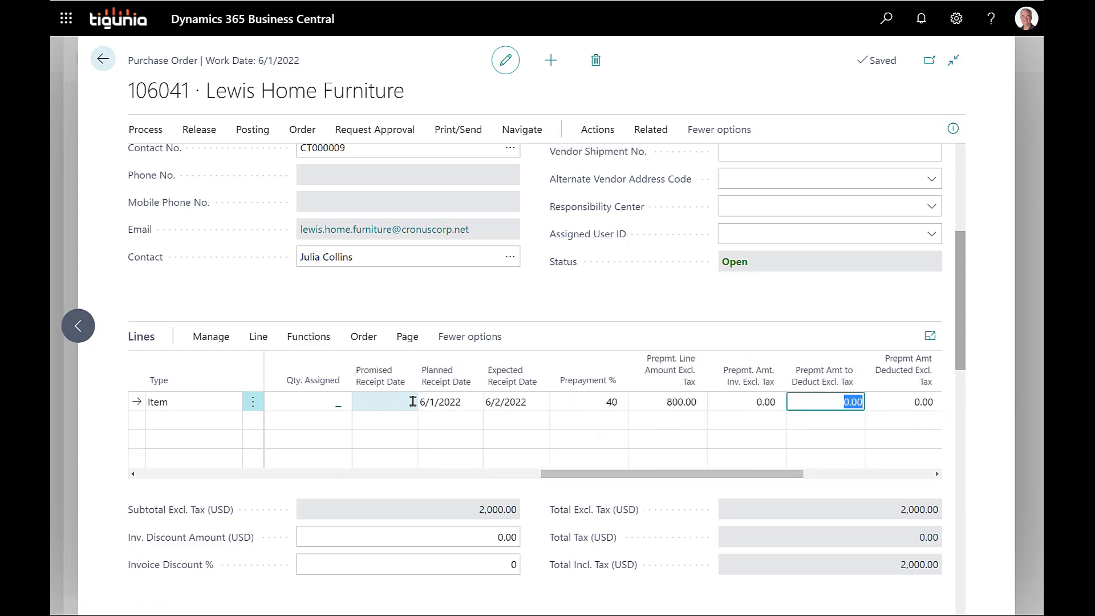
key(shift+Tab)
key(shift+Tab)
key(shift+Tab)
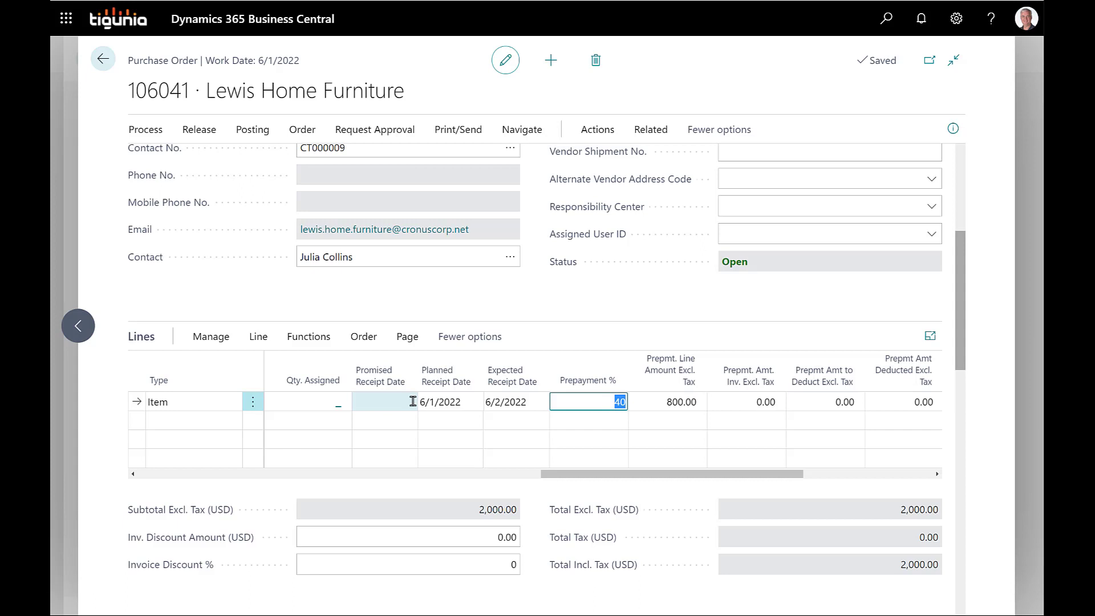
Post the prepayment invoice for the Lewis Home Furniture purchase order and confirm the posting
click(591, 130)
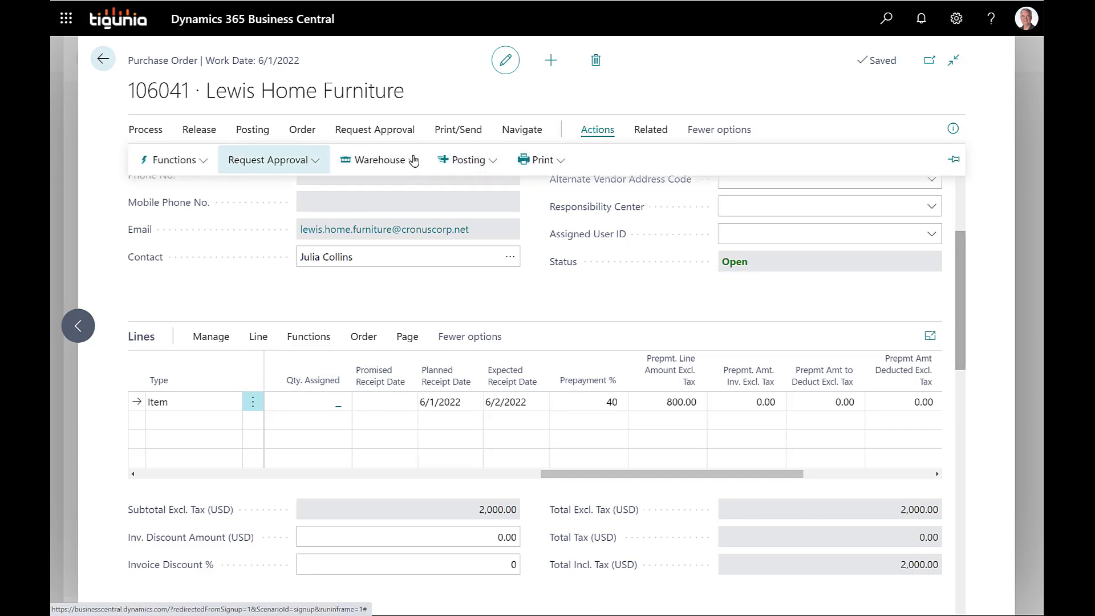
click(466, 160)
mouse_move(480, 356)
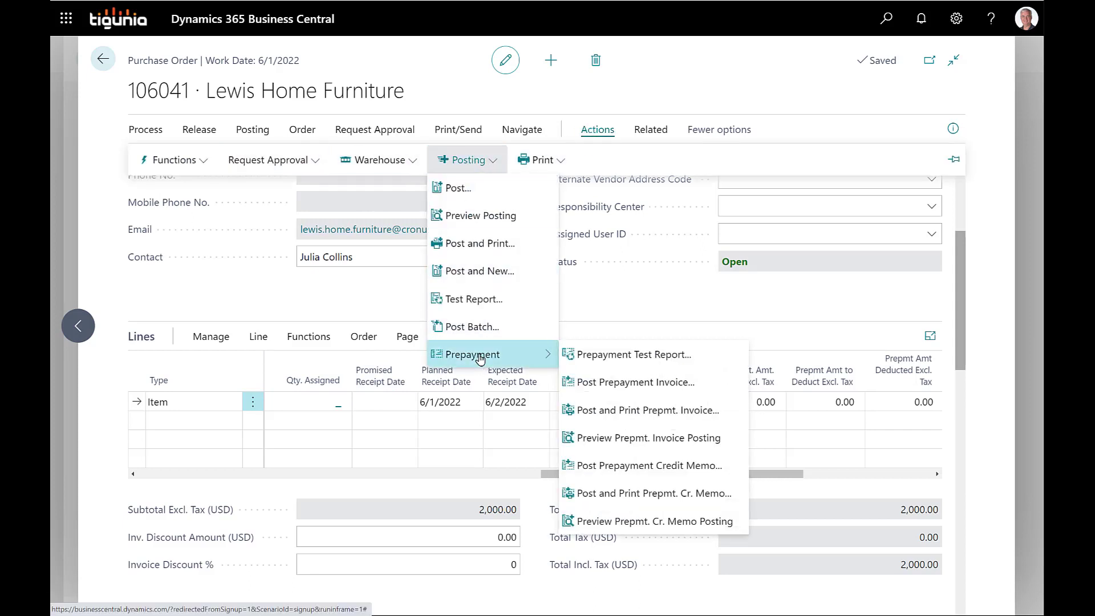
click(608, 383)
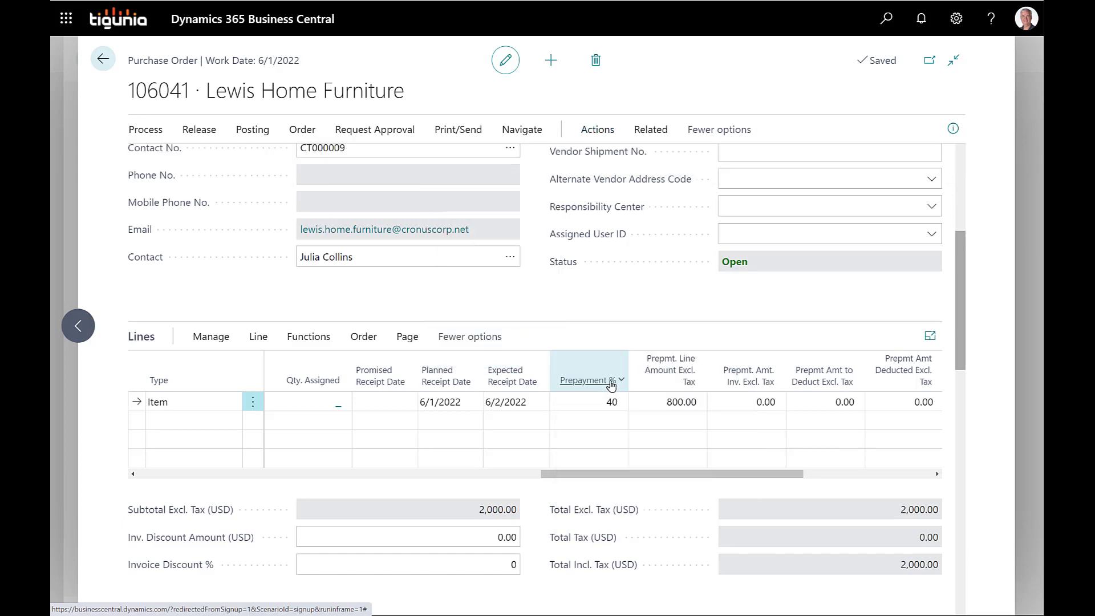
click(622, 367)
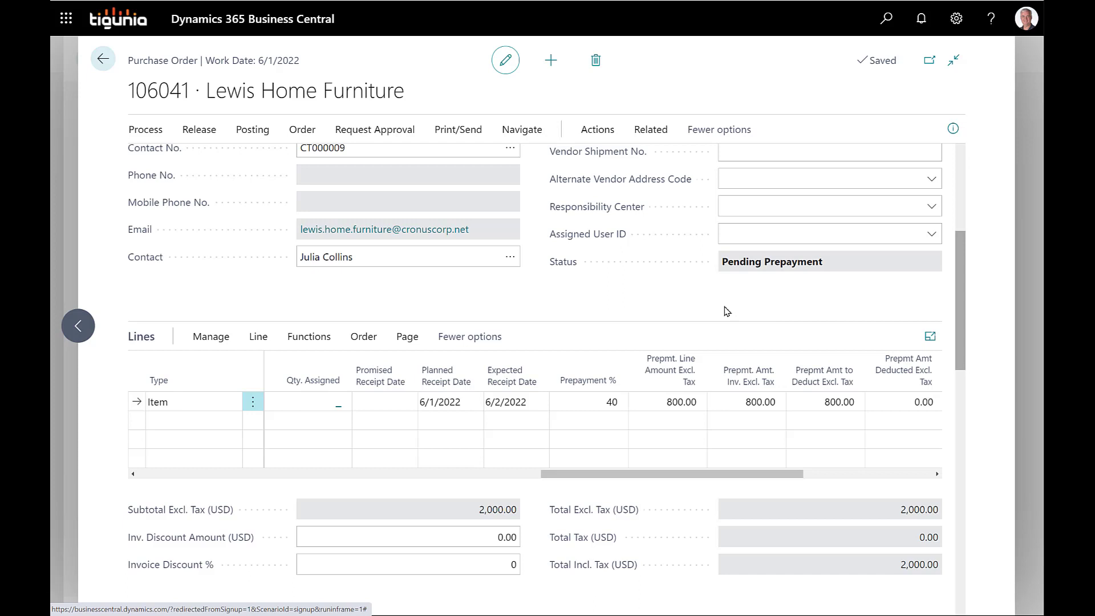
Try to set the Custom Door line's Prepayment % to 50 and discard the change
click(587, 402)
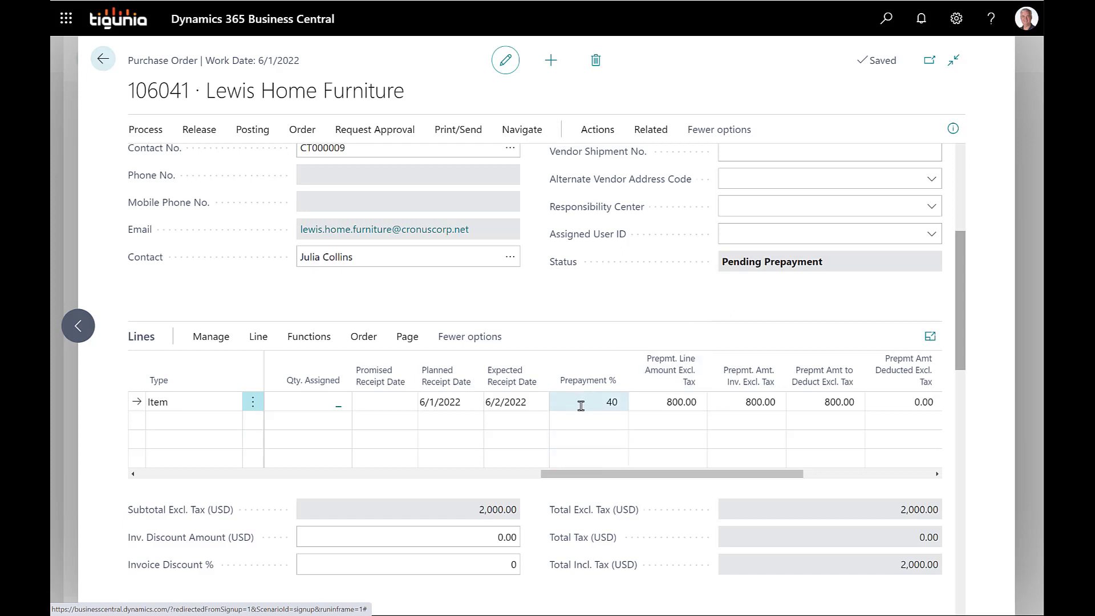
click(574, 416)
click(577, 402)
text(50)
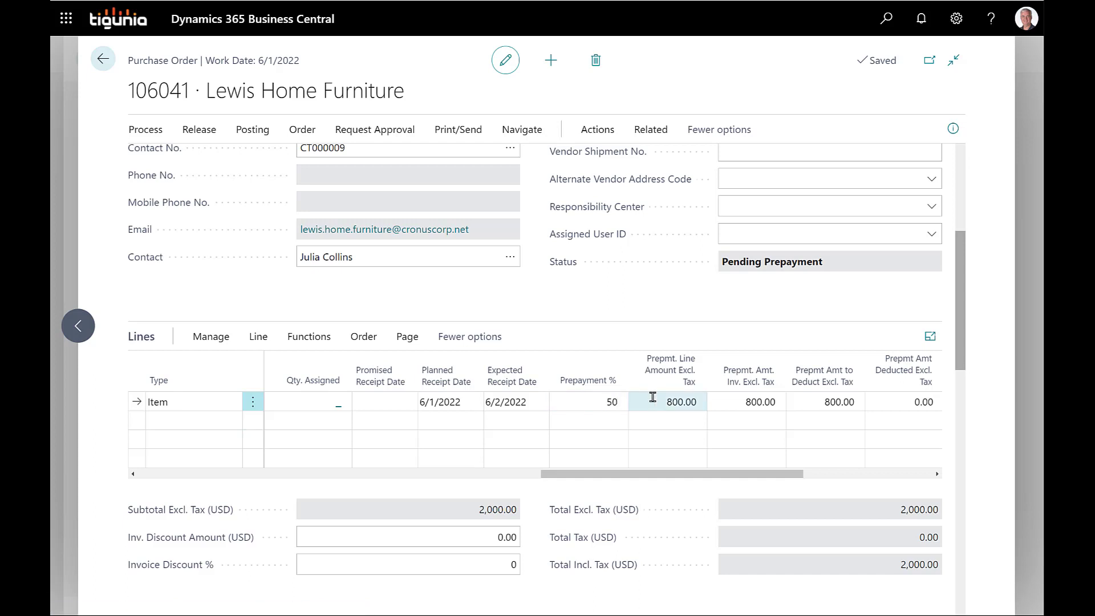
click(653, 401)
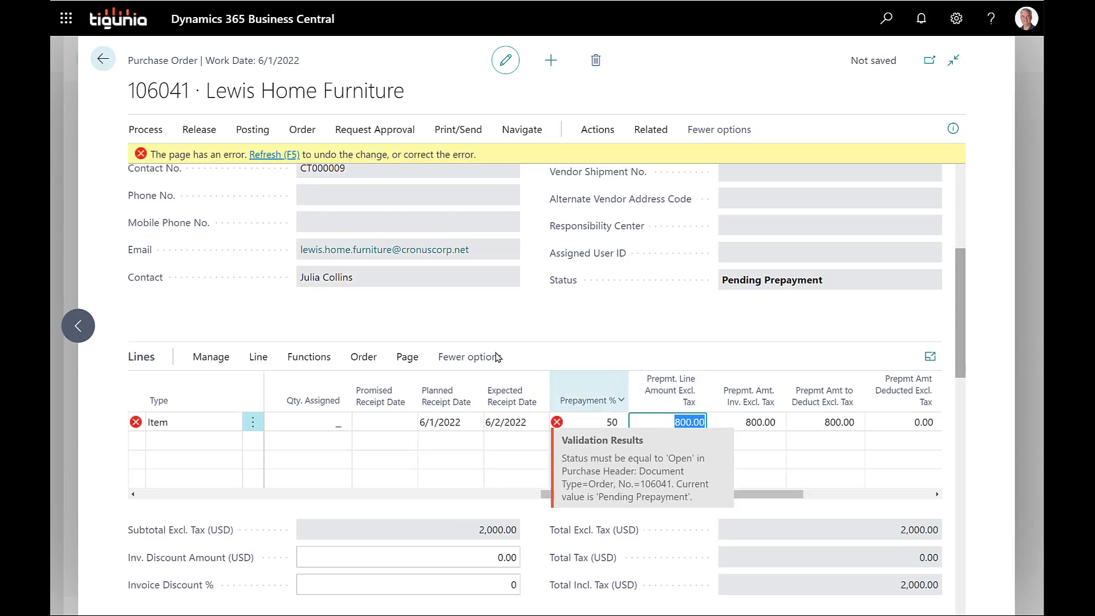
click(274, 156)
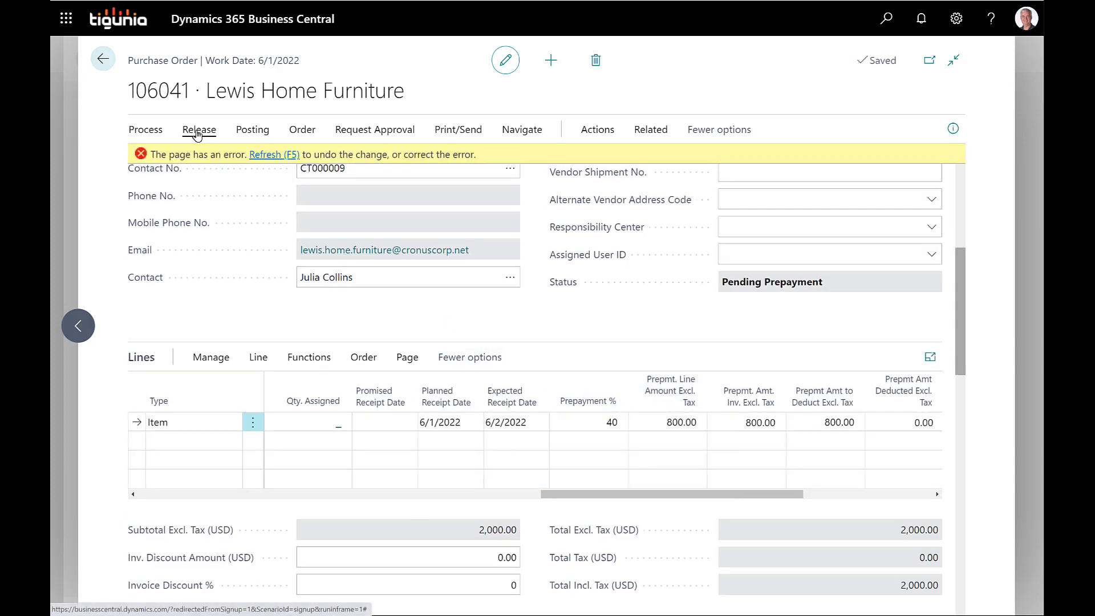
Reopen the purchase order, try again to set the Custom Door line's Prepayment % to 50, and discard the change
click(199, 130)
click(231, 161)
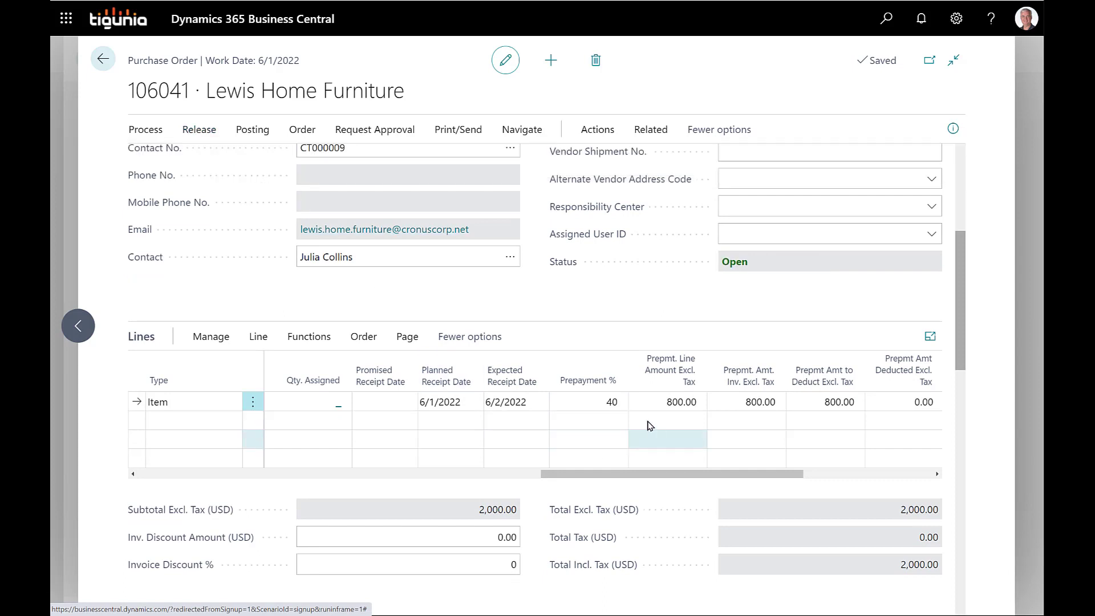
click(630, 402)
text(50)
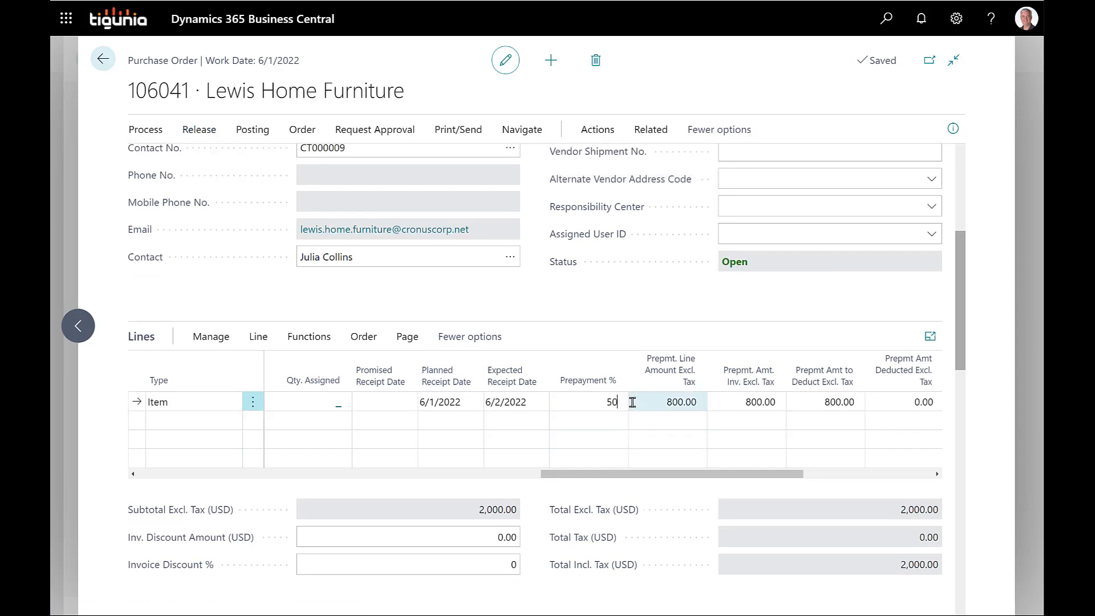
click(632, 402)
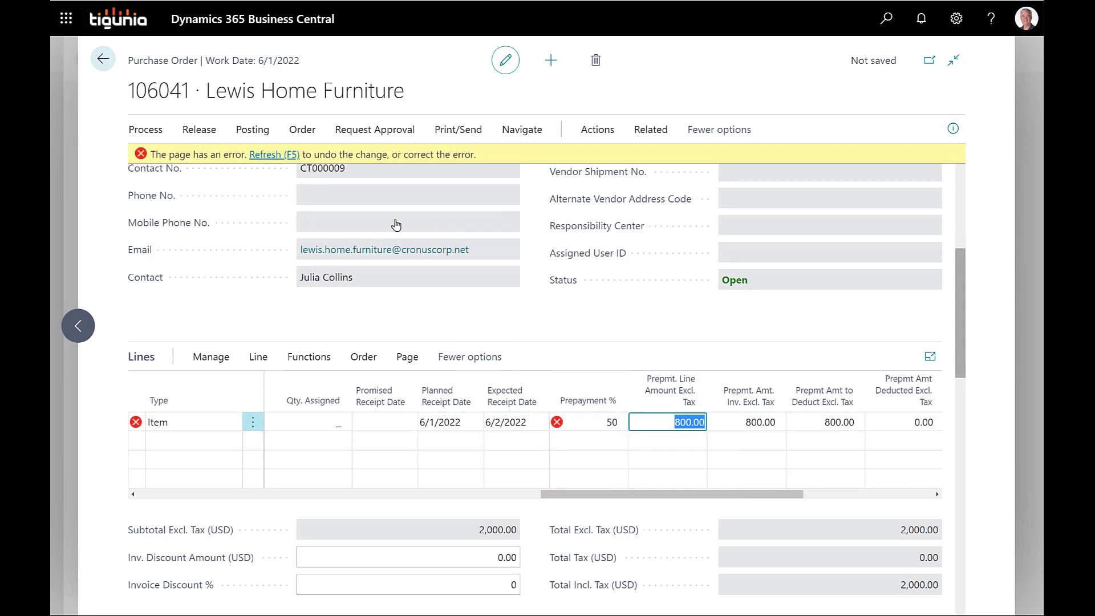
click(266, 154)
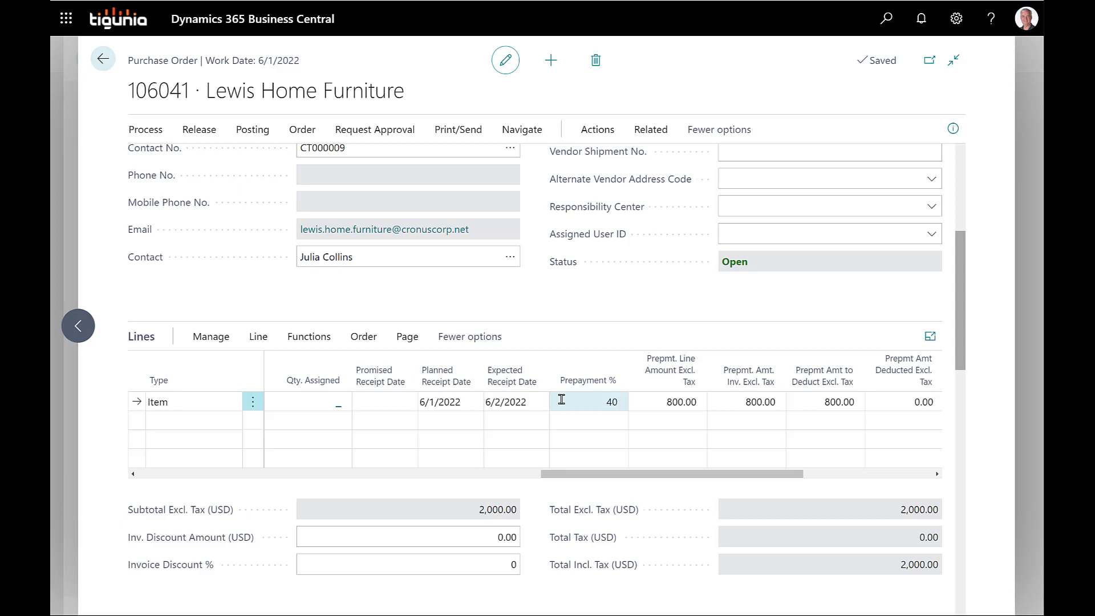
click(611, 133)
click(475, 161)
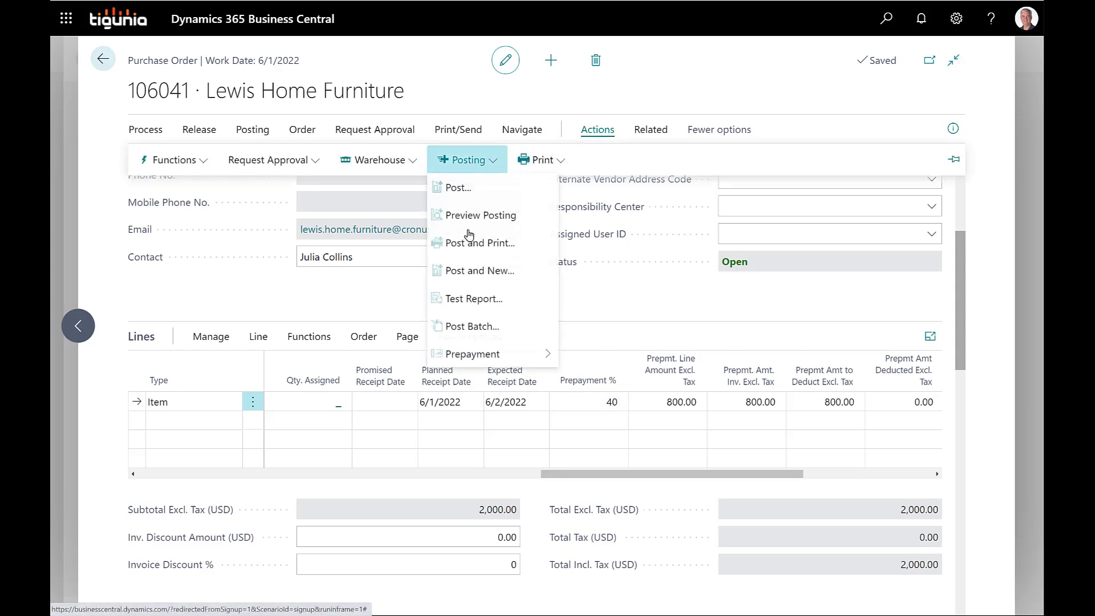
mouse_move(478, 355)
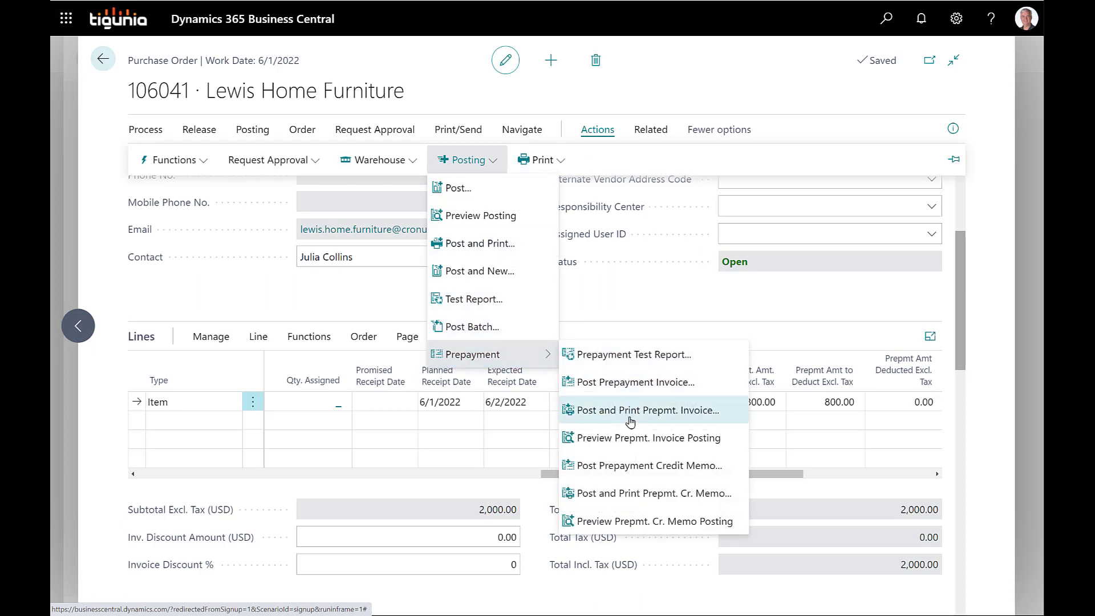
click(639, 467)
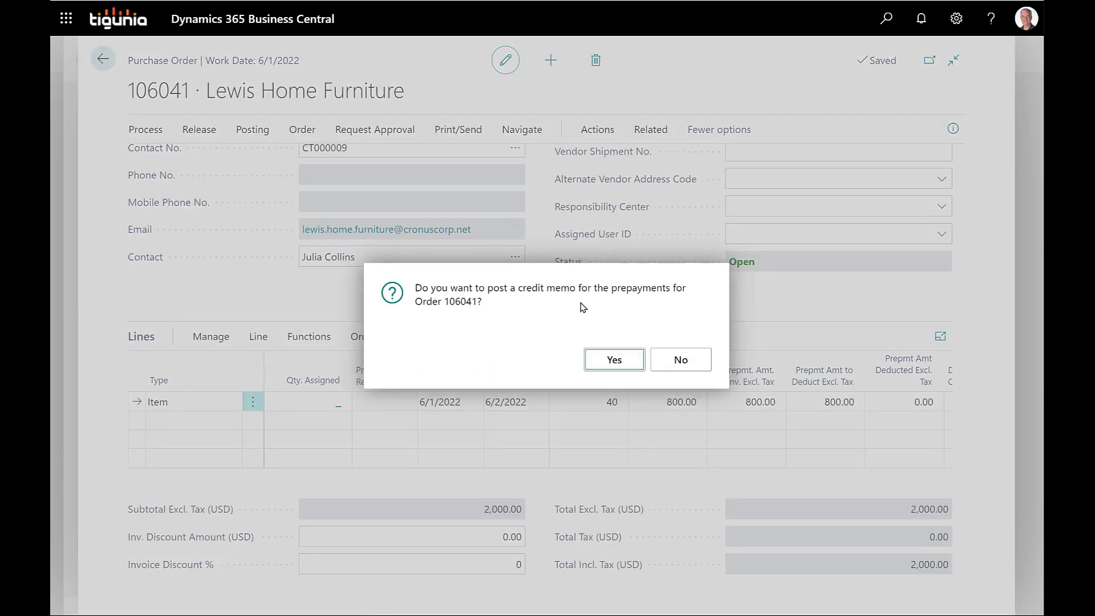
click(680, 368)
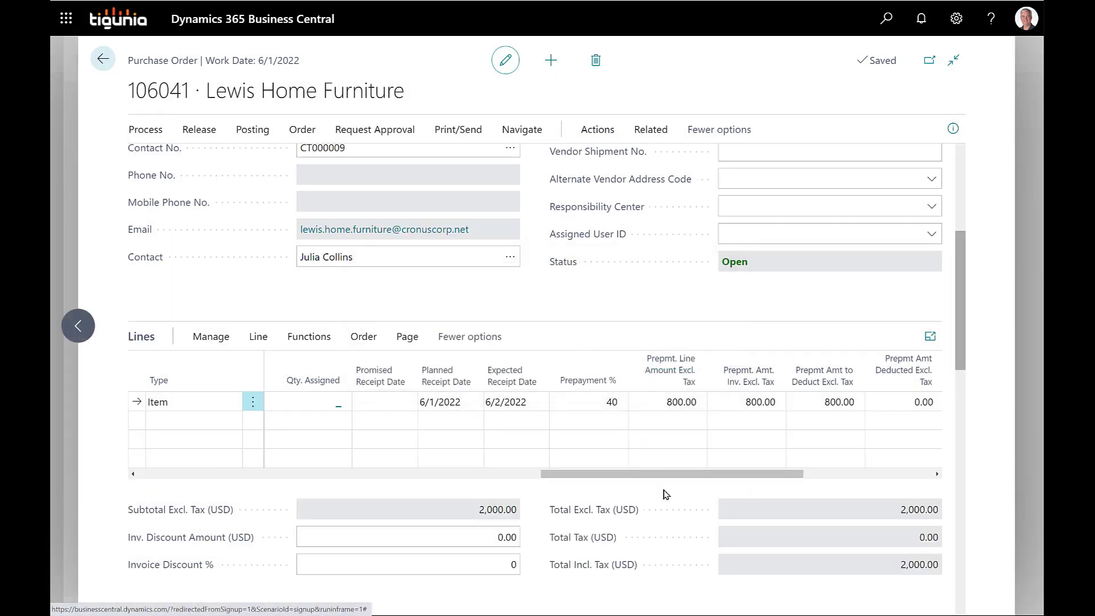
Fill in the Vendor Cr. Memo No. in the order's Prepayment section with the order number followed by CR
scroll(665, 496, down, 5)
scroll(667, 498, down, 10)
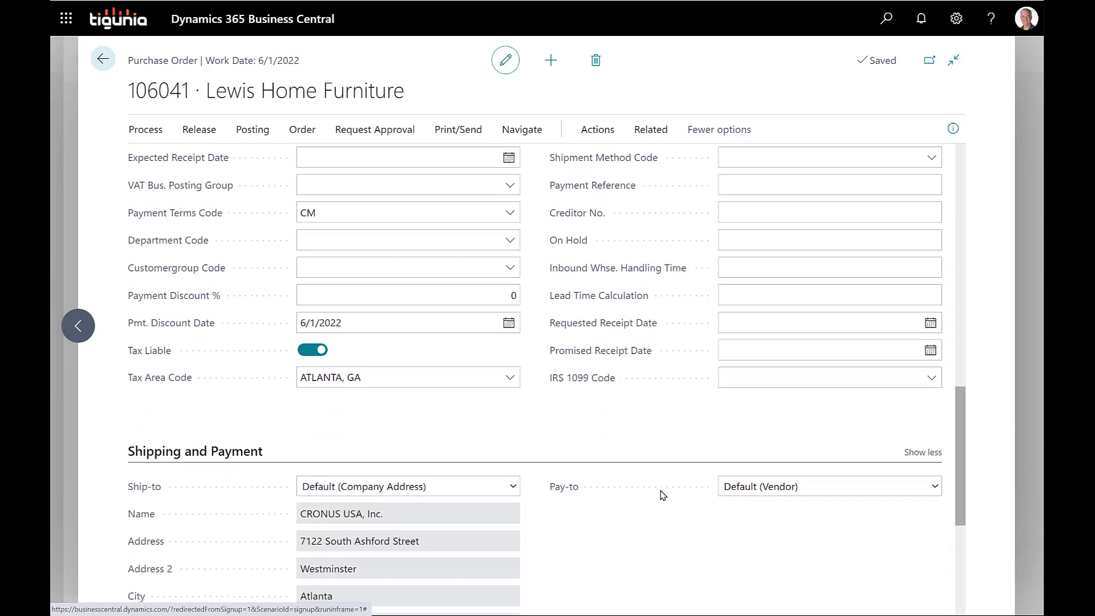
click(751, 541)
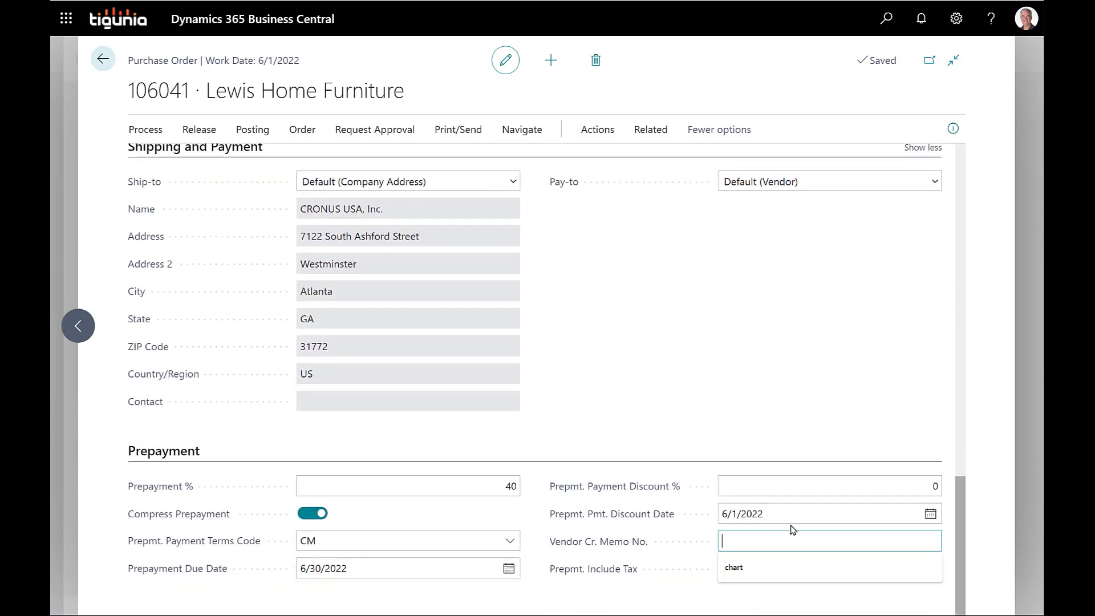
text(106041cr)
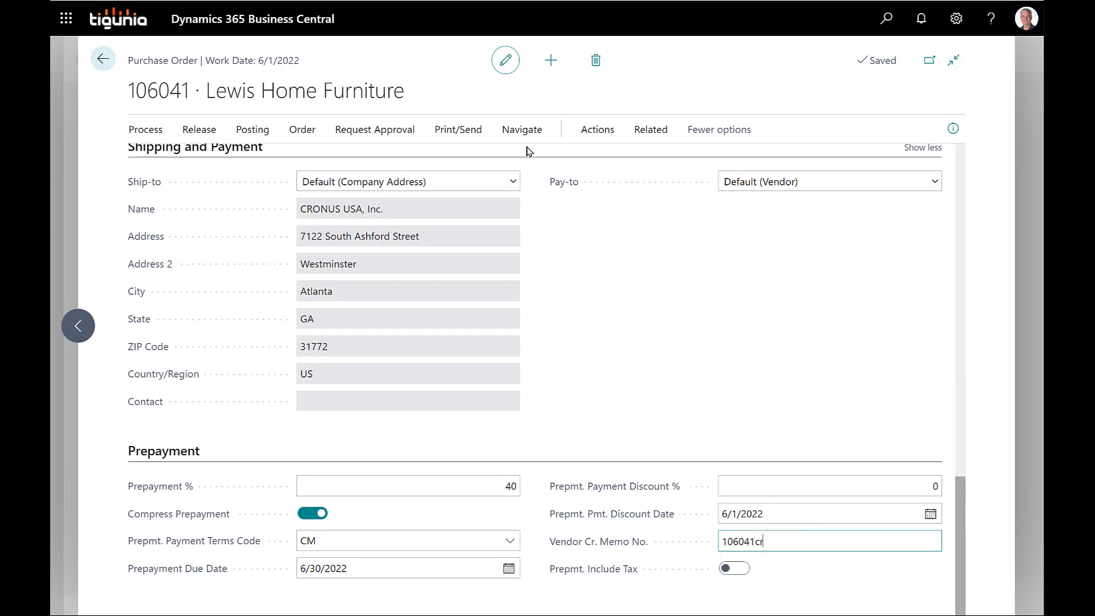
Post the prepayment credit memo for the Lewis Home Furniture purchase order and confirm the posting
click(597, 130)
click(458, 163)
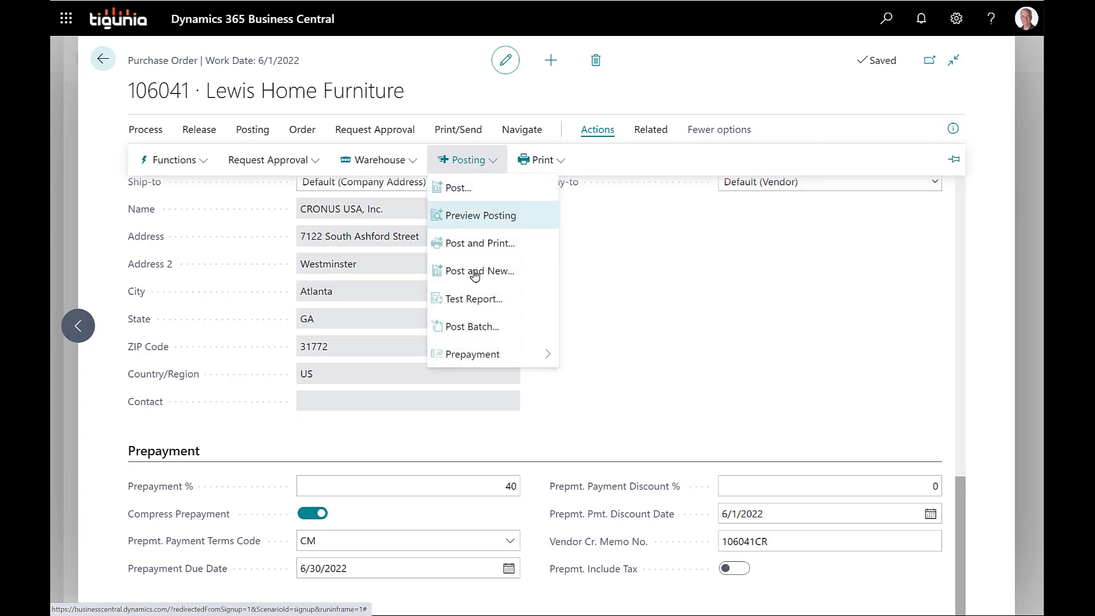
mouse_move(542, 352)
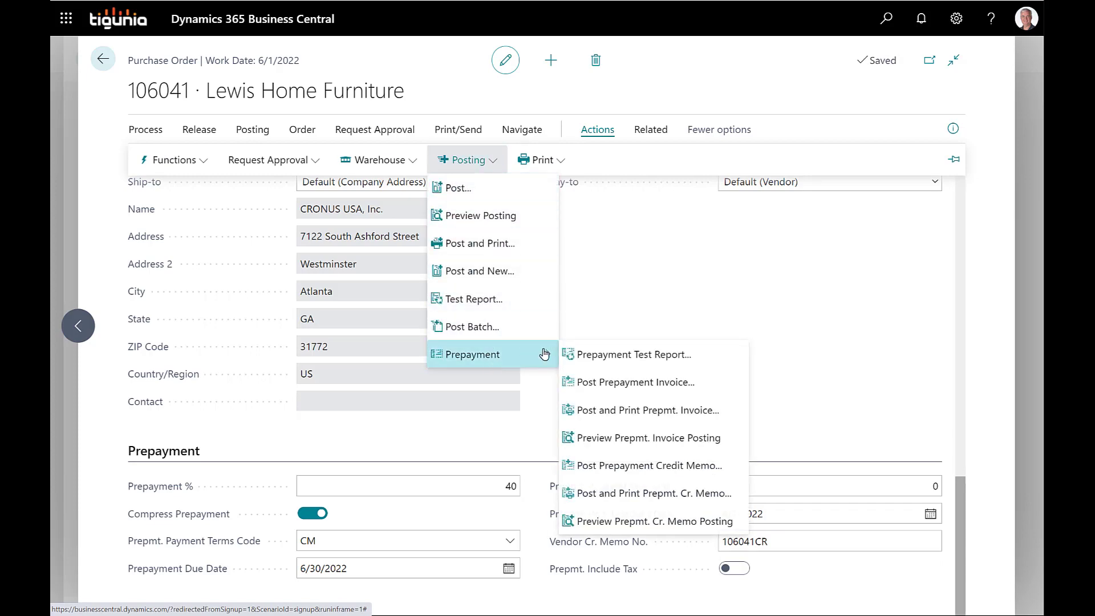
click(626, 466)
click(622, 366)
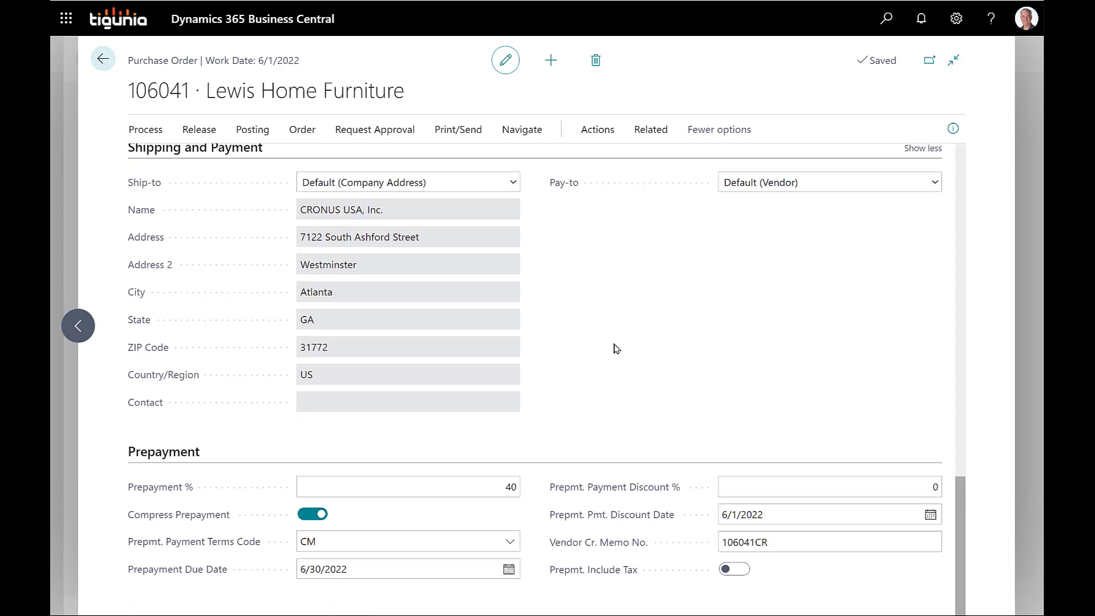
Reopen the purchase order and set the Custom Door line's Prepayment % to 50
scroll(611, 348, up, 8)
scroll(608, 350, up, 6)
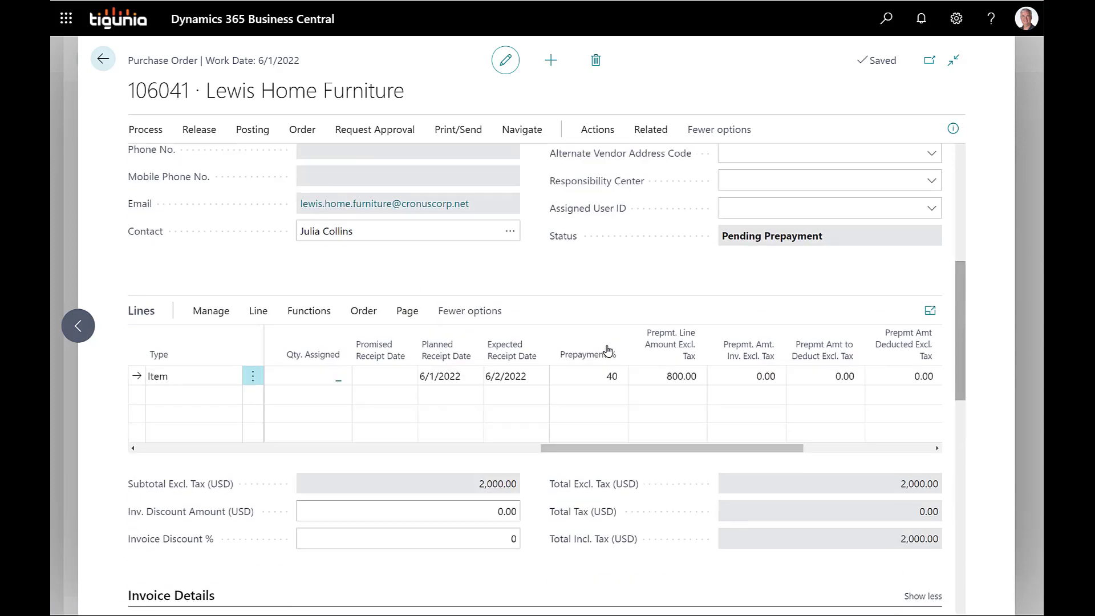
click(203, 135)
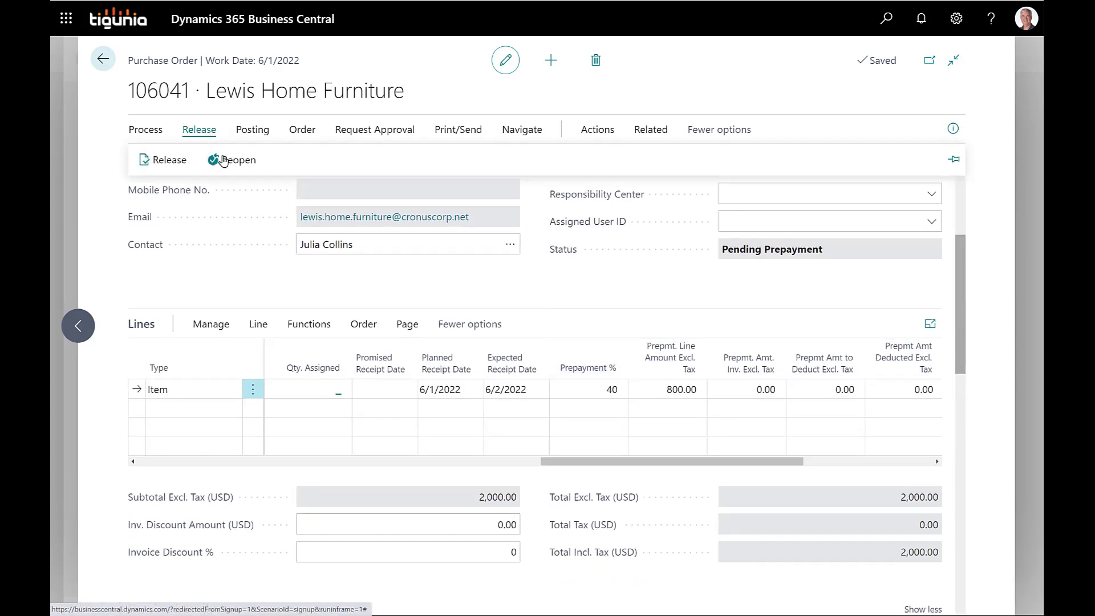
click(229, 161)
click(583, 389)
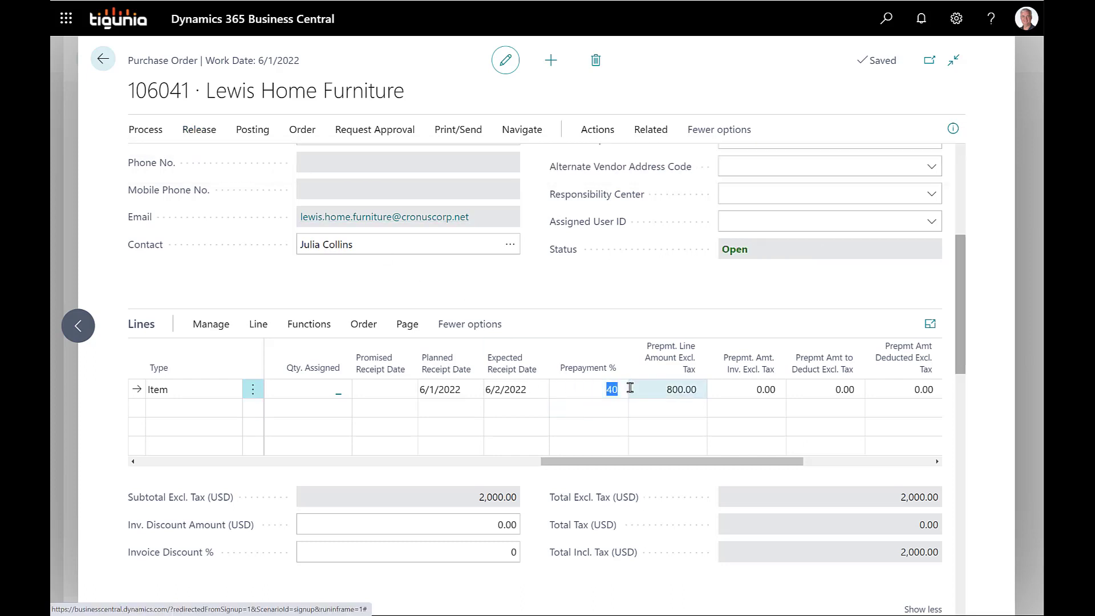
text(50)
key(Tab)
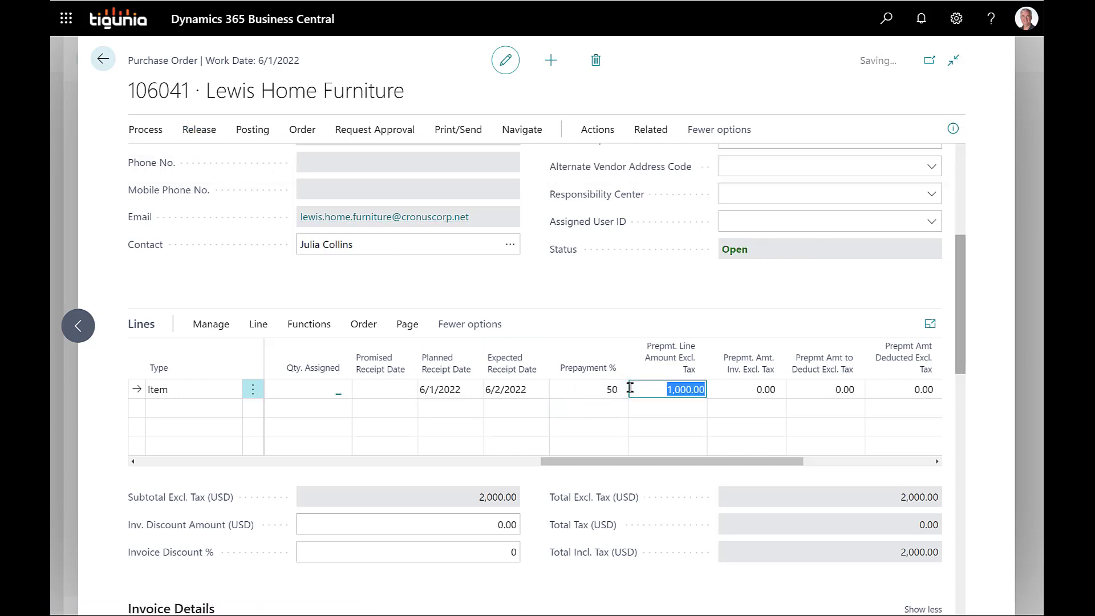
Append the letter A to the purchase order's existing Vendor Invoice No
scroll(695, 323, up, 3)
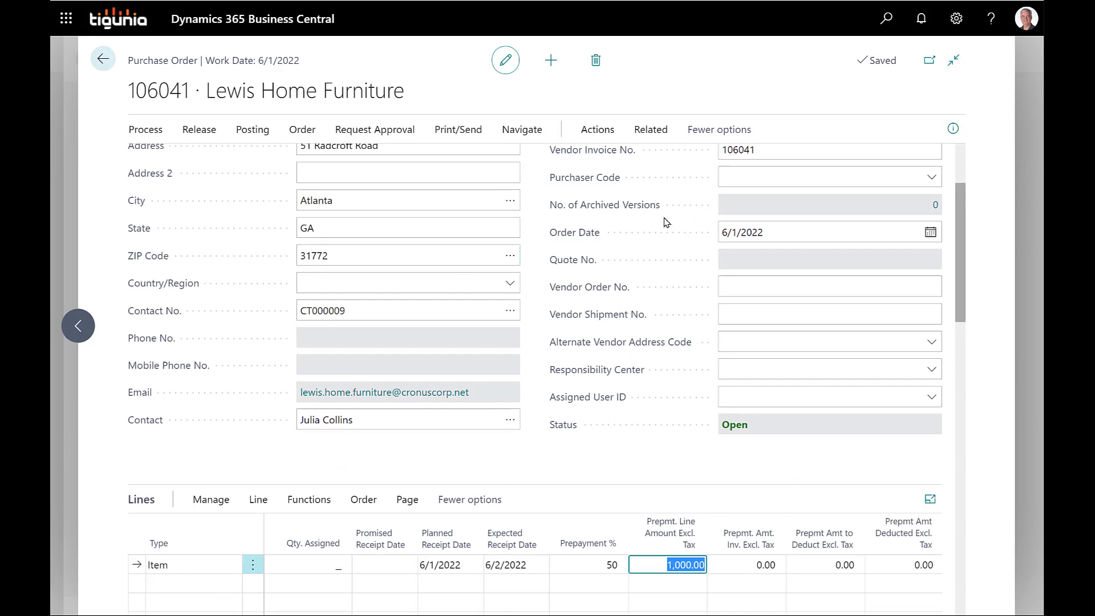
scroll(695, 213, up, 1)
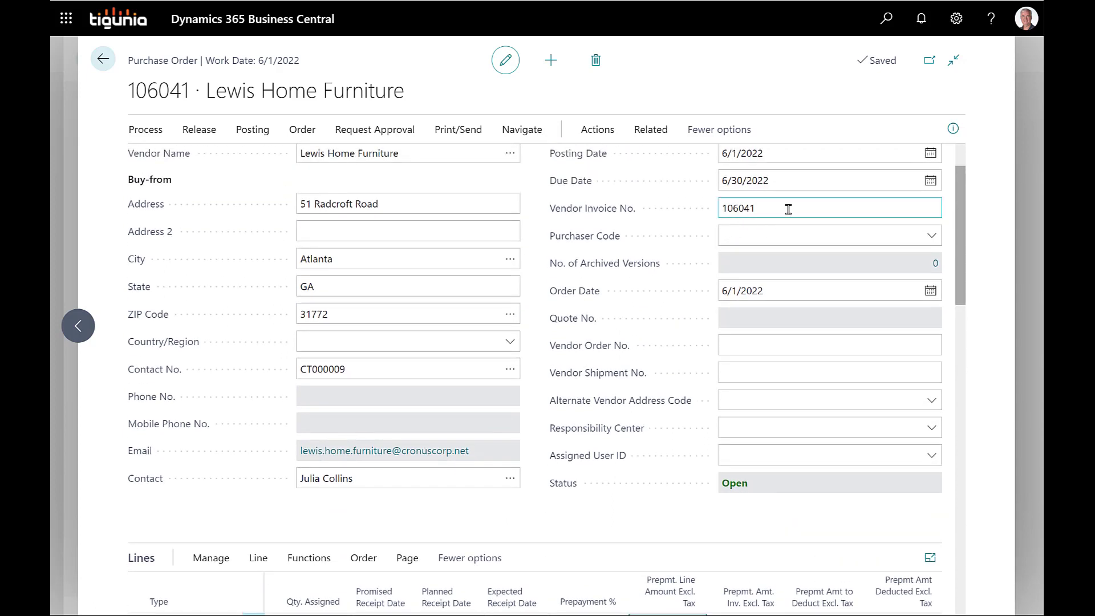
click(789, 210)
click(793, 196)
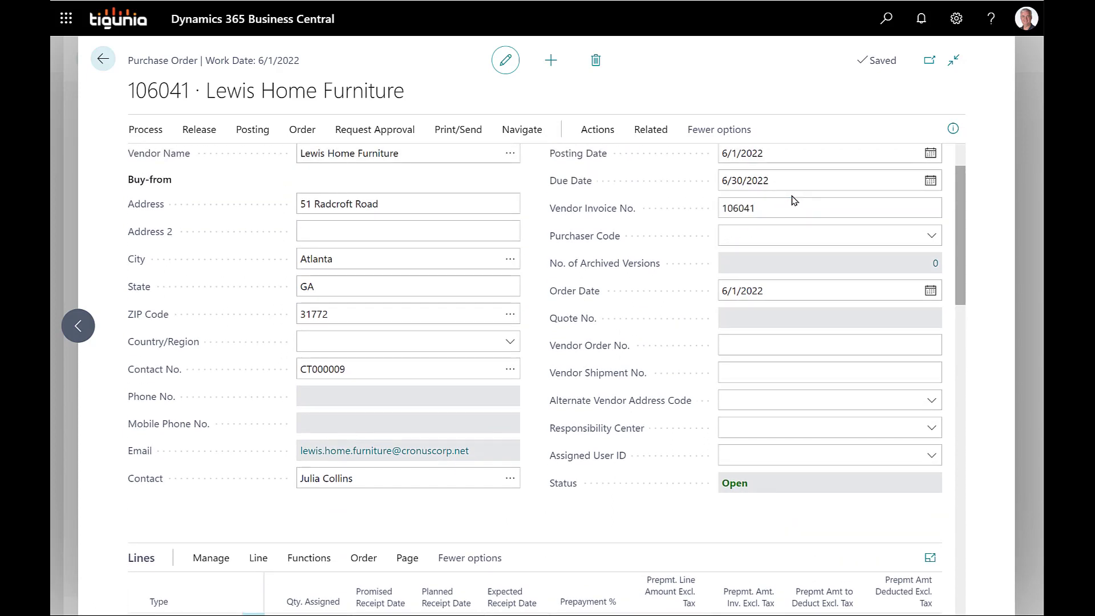
click(793, 211)
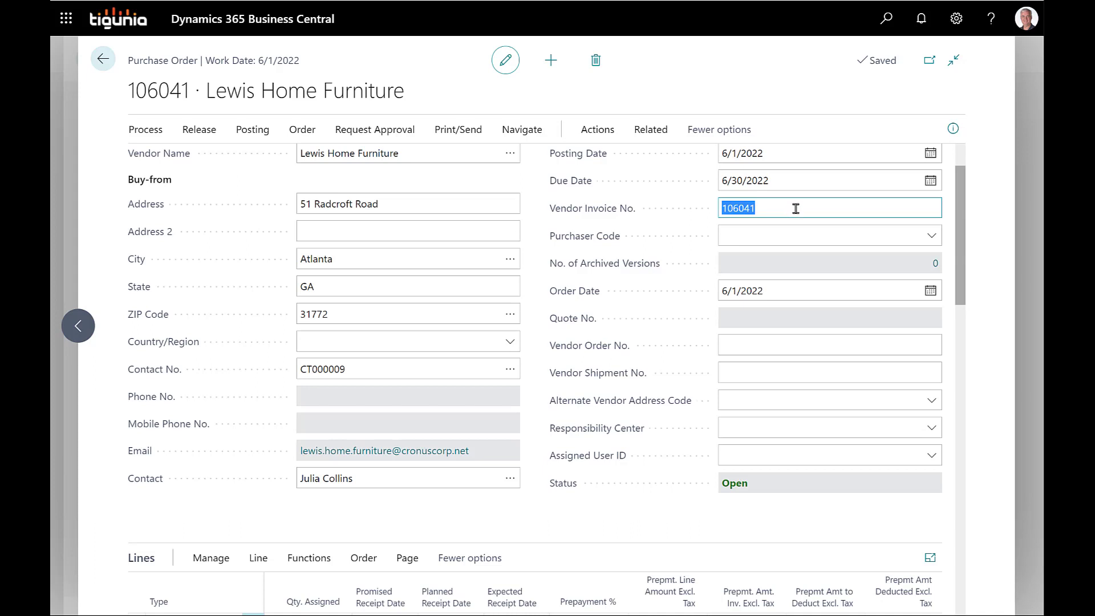
click(795, 209)
text(A)
Post a new prepayment invoice for the purchase order with the revised percentage and confirm the posting
click(597, 130)
click(463, 163)
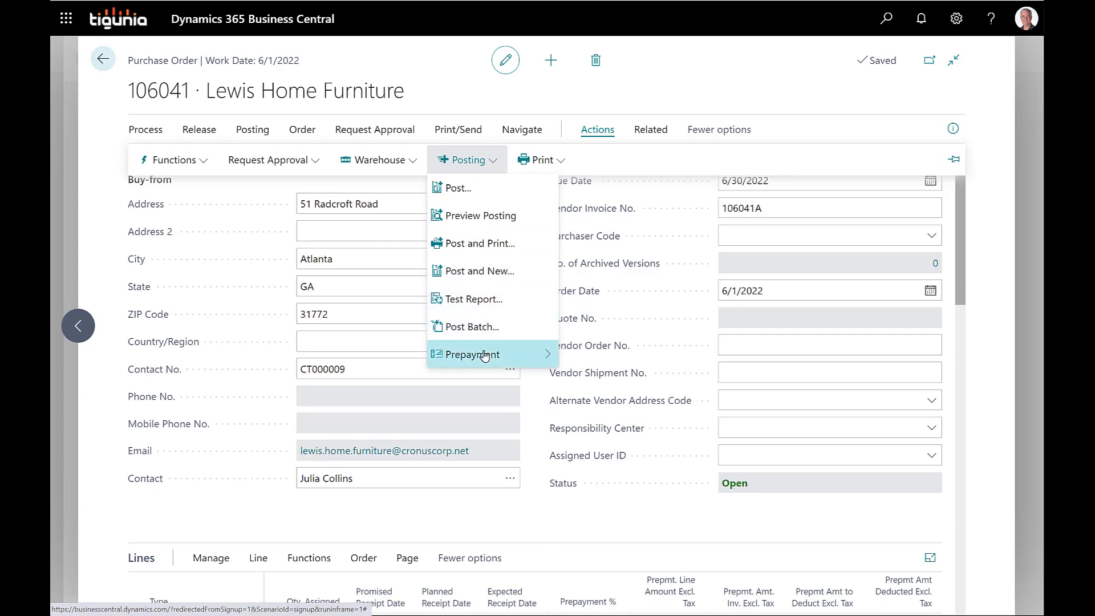
mouse_move(549, 363)
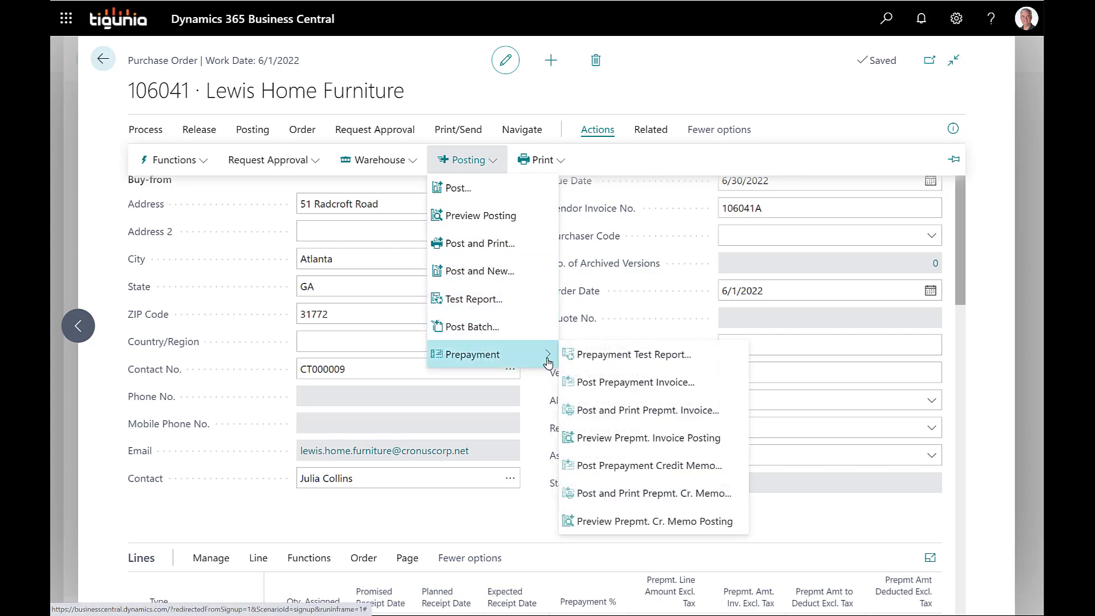
click(599, 382)
click(613, 361)
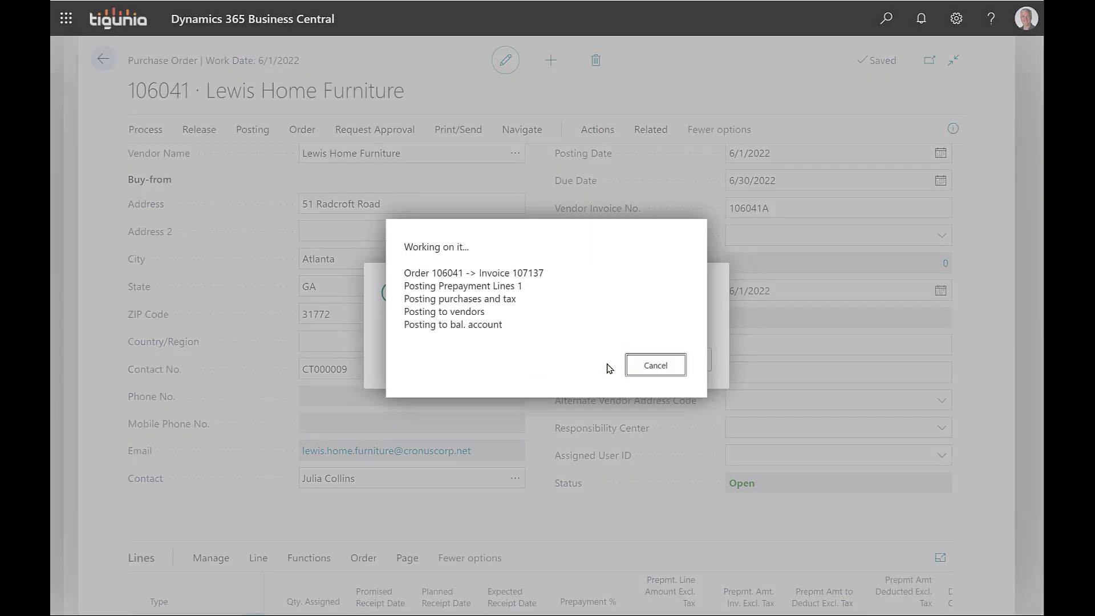